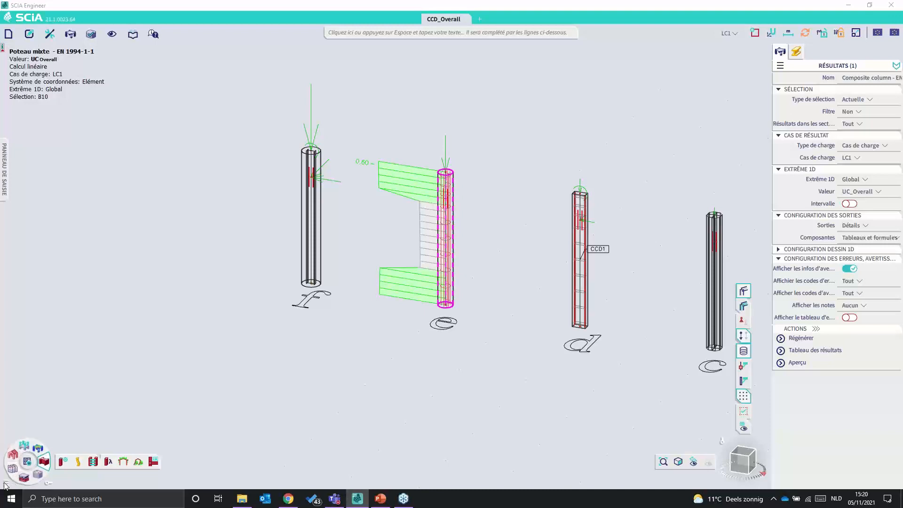
- Turn the Mixte acier-béton workstation off and back on in the workstation sections, and activate that workstation
{"action": "left_click", "coordinate": [5, 485]}
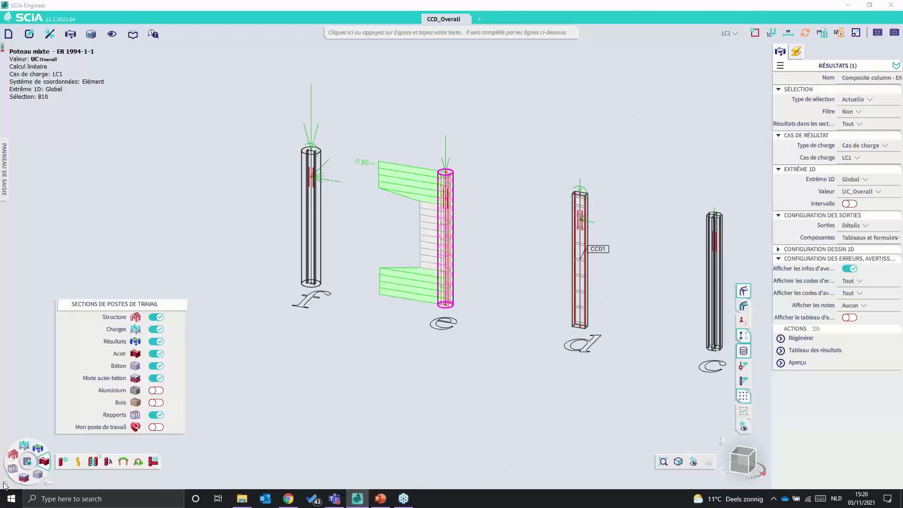
{"action": "left_click", "coordinate": [156, 378]}
{"action": "left_click", "coordinate": [157, 378]}
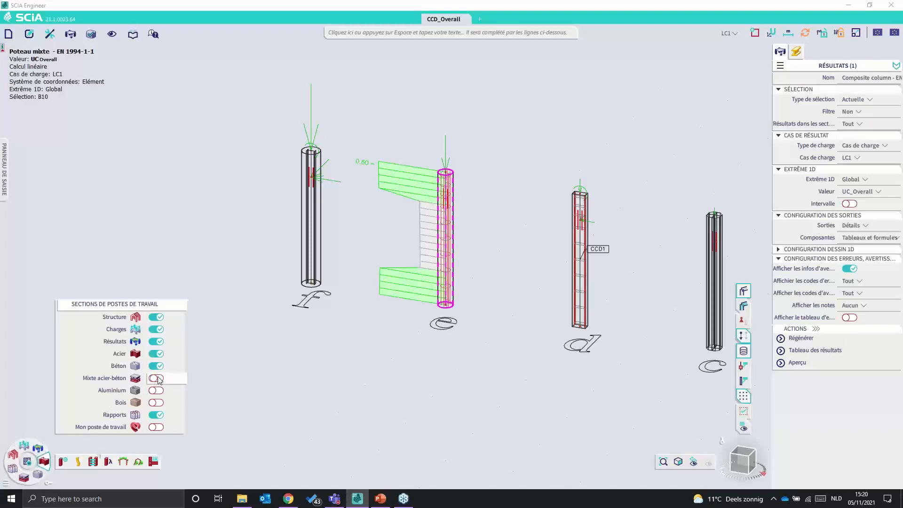
{"action": "left_click", "coordinate": [28, 482]}
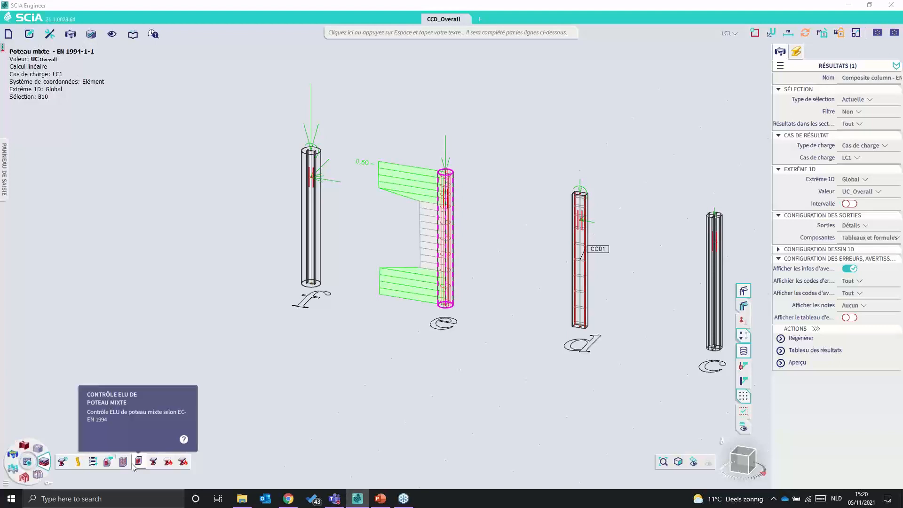
- Open the composite configuration and look through the composite beam design and composite column design settings
{"action": "left_click", "coordinate": [64, 462]}
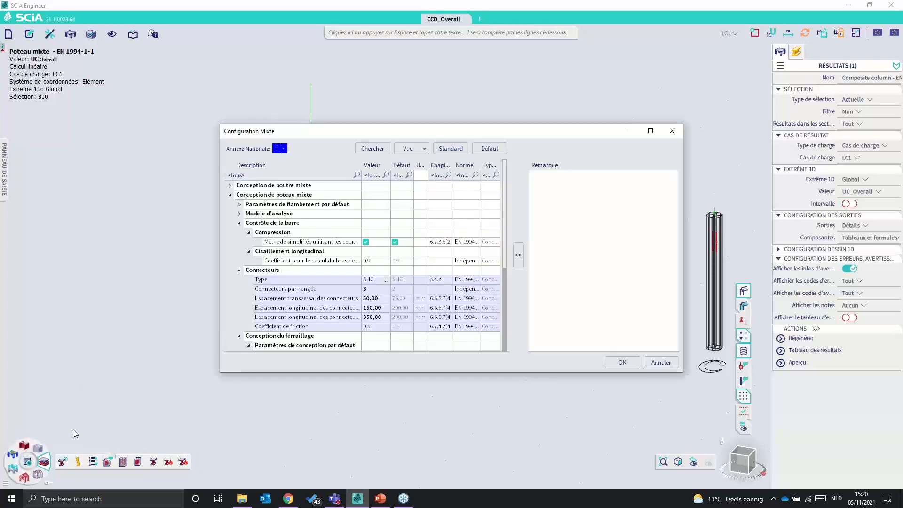
{"action": "left_click", "coordinate": [231, 195]}
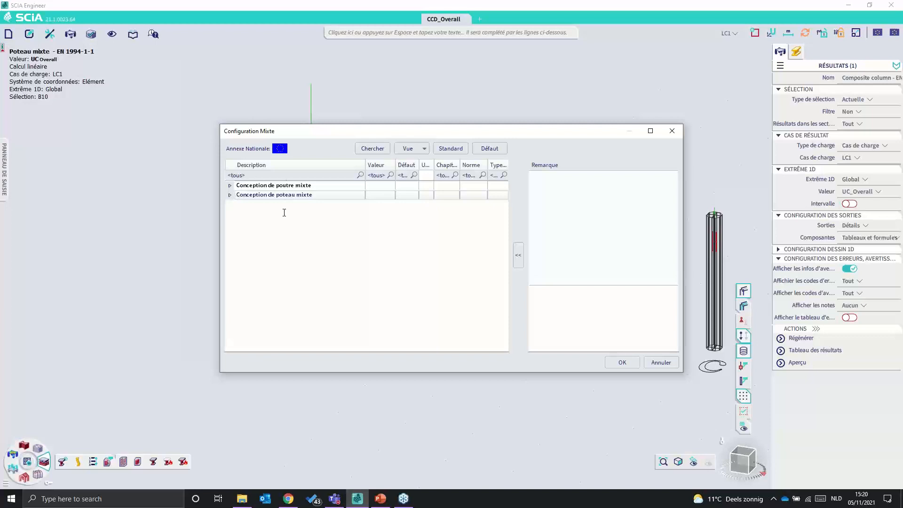
{"action": "left_click", "coordinate": [230, 185]}
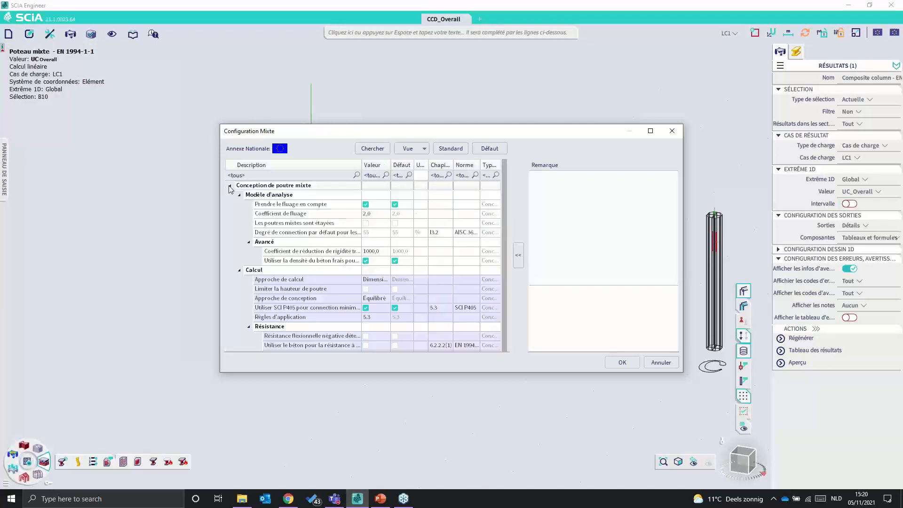
{"action": "left_click", "coordinate": [230, 185]}
{"action": "left_click", "coordinate": [230, 195]}
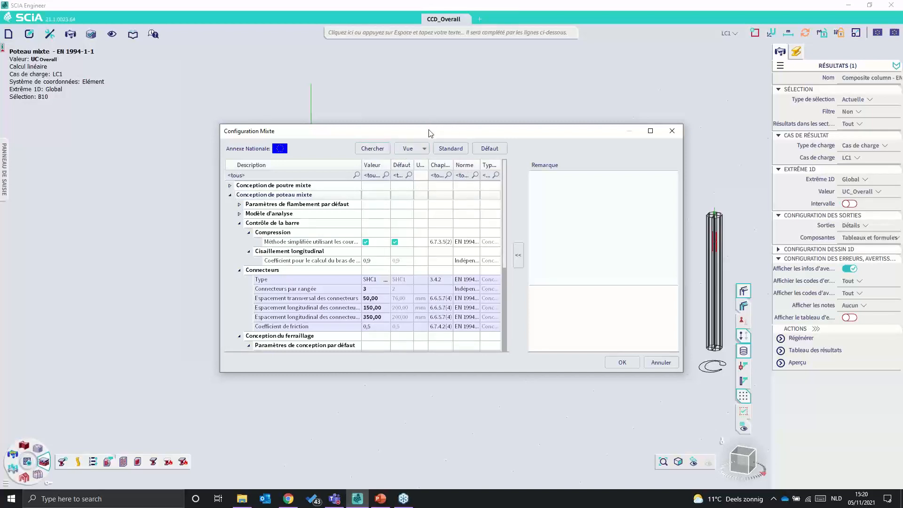
{"action": "left_click_drag", "start_coordinate": [427, 129], "coordinate": [412, 114]}
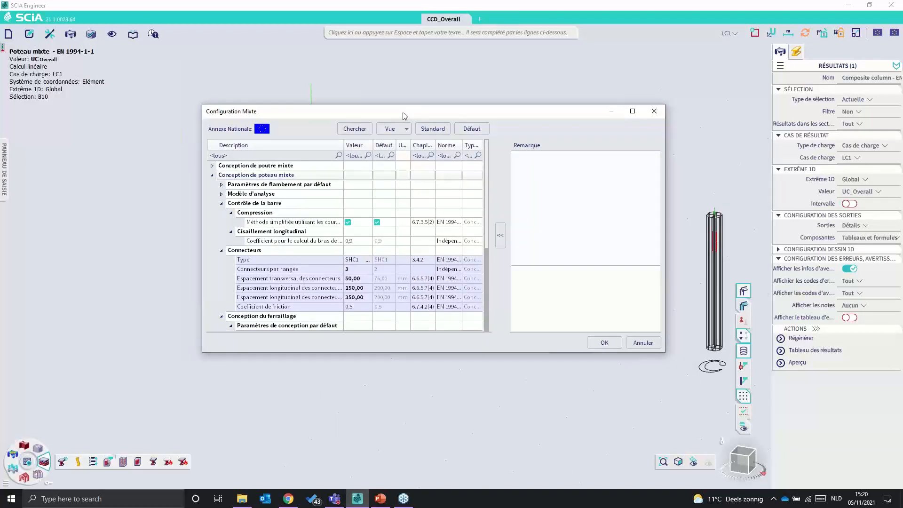
- Examine the column's default buckling parameters and analysis model, reading the remarks on the creep coefficient and permanent normal force ratio
{"action": "left_click", "coordinate": [221, 185]}
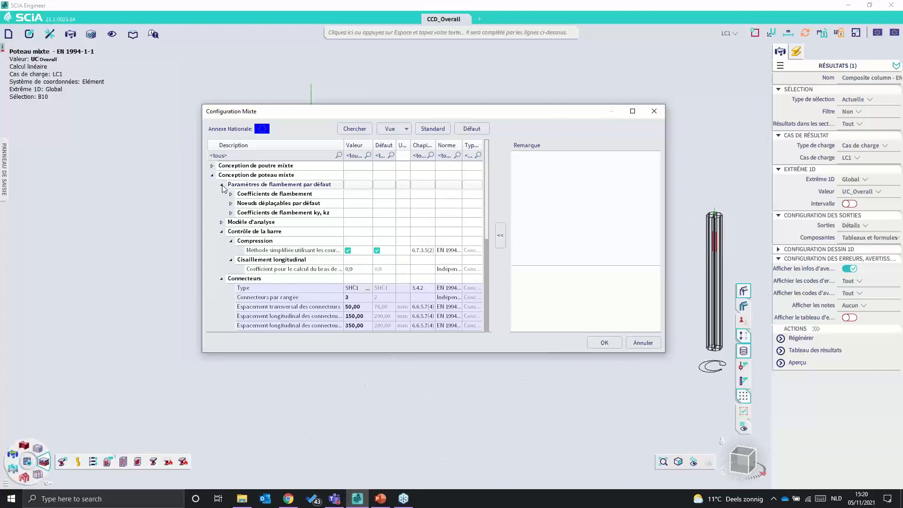
{"action": "left_click", "coordinate": [222, 185]}
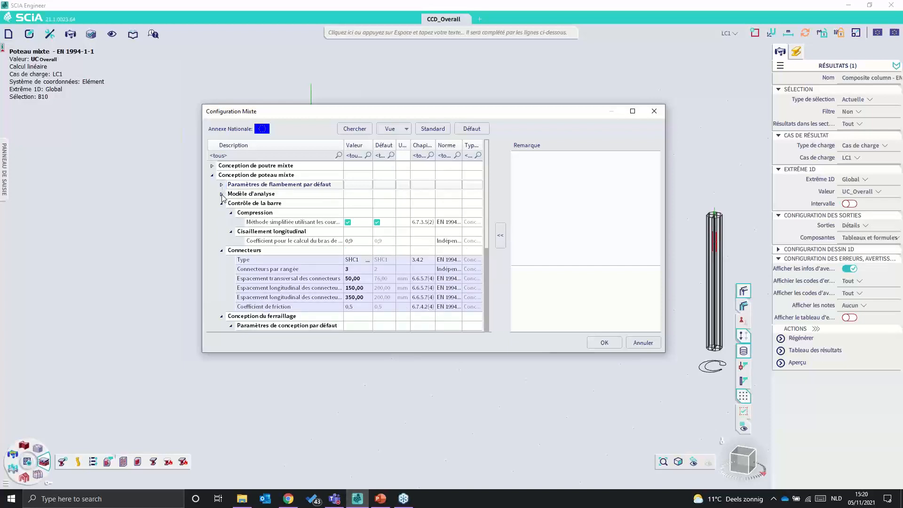
{"action": "left_click", "coordinate": [222, 194]}
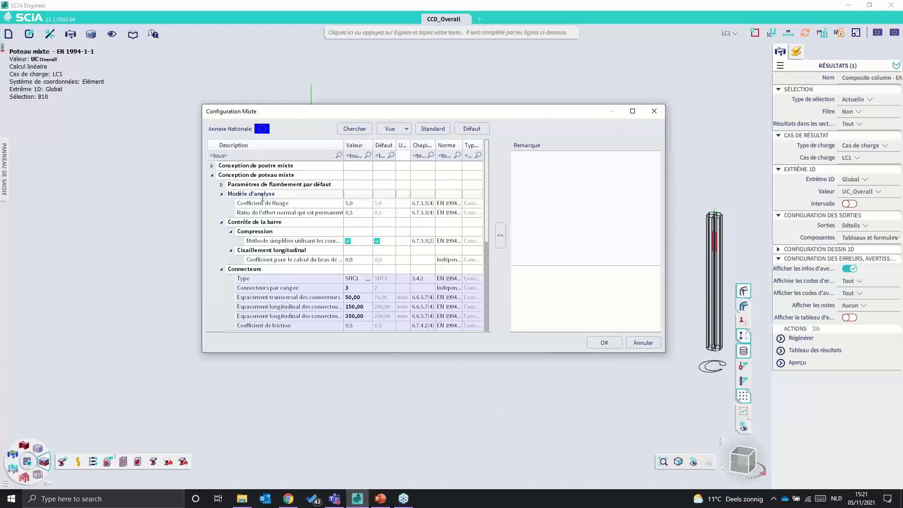
{"action": "left_click", "coordinate": [327, 206]}
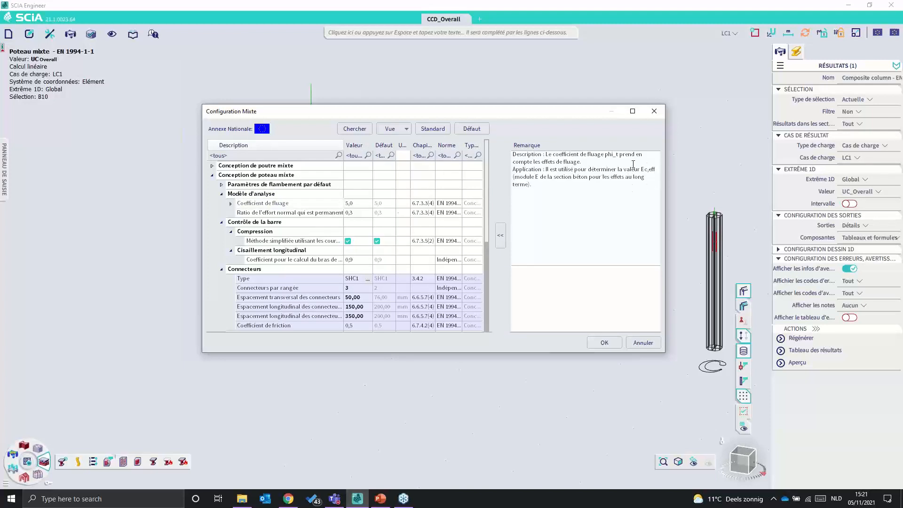
{"action": "left_click", "coordinate": [286, 212]}
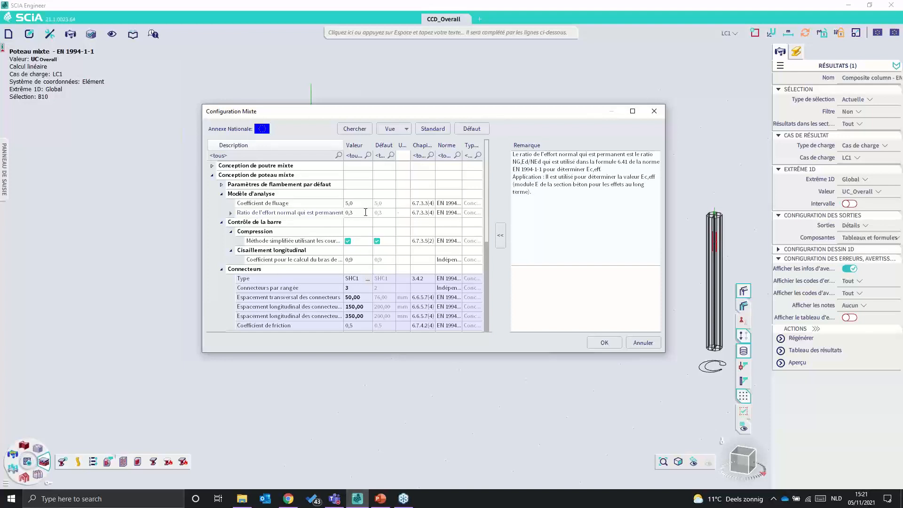
{"action": "left_click", "coordinate": [222, 194]}
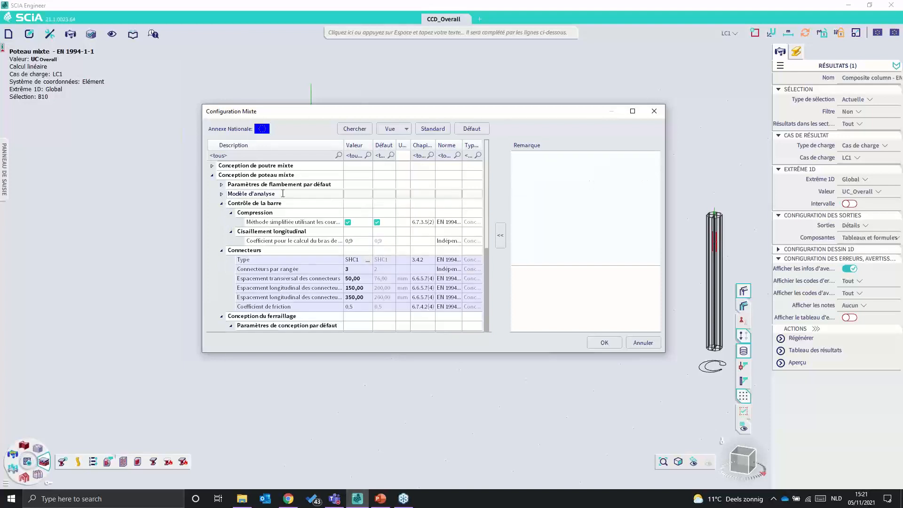
- Examine the compression check option for the simplified method using European buckling curves and read its remark
{"action": "scroll", "coordinate": [389, 235], "scroll_direction": "down", "scroll_amount": 1}
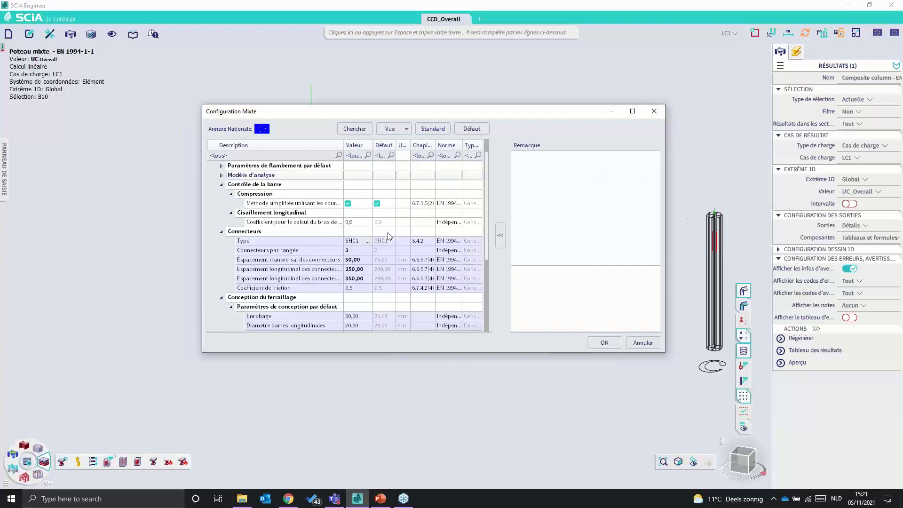
{"action": "left_click", "coordinate": [278, 205]}
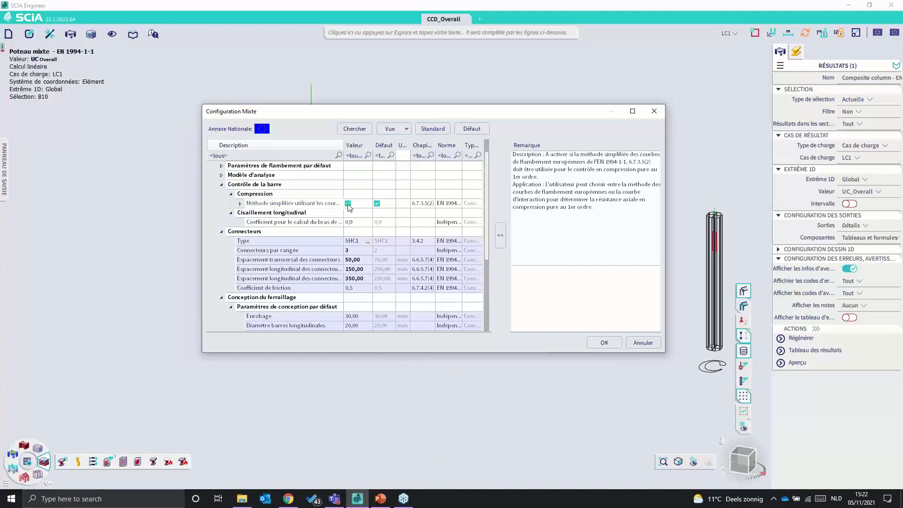
{"action": "left_click", "coordinate": [348, 205]}
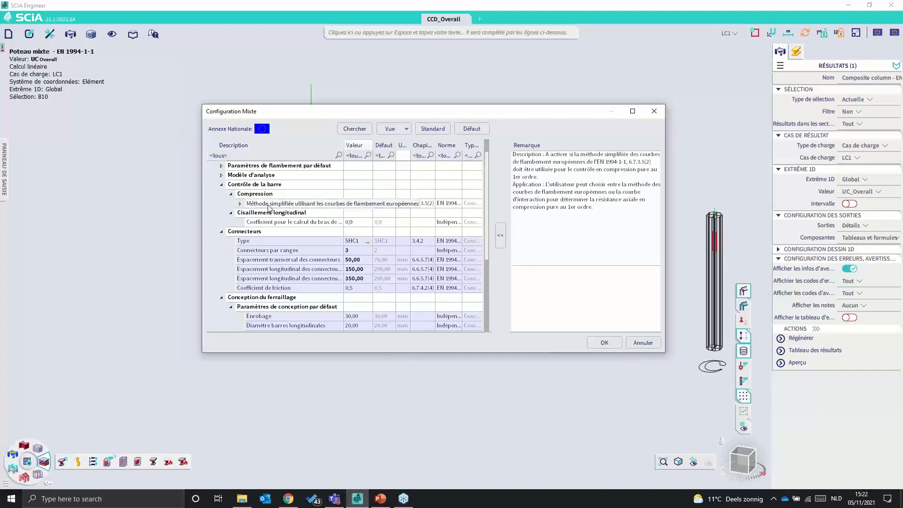
{"action": "left_click", "coordinate": [231, 194]}
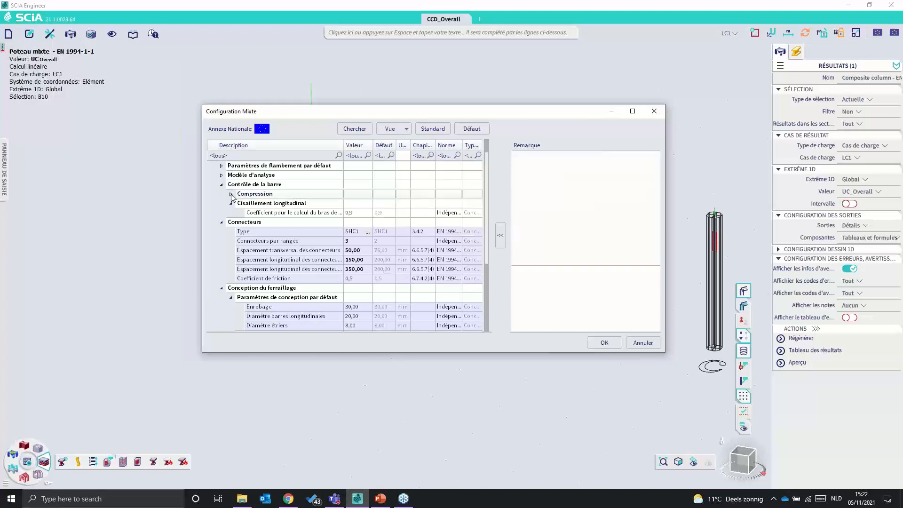
- Review the longitudinal shear setting, consulting the EFFORT RASANT slide in PowerPoint before returning to SCIA Engineer's composite configuration
{"action": "scroll", "coordinate": [299, 223], "scroll_direction": "down", "scroll_amount": 2}
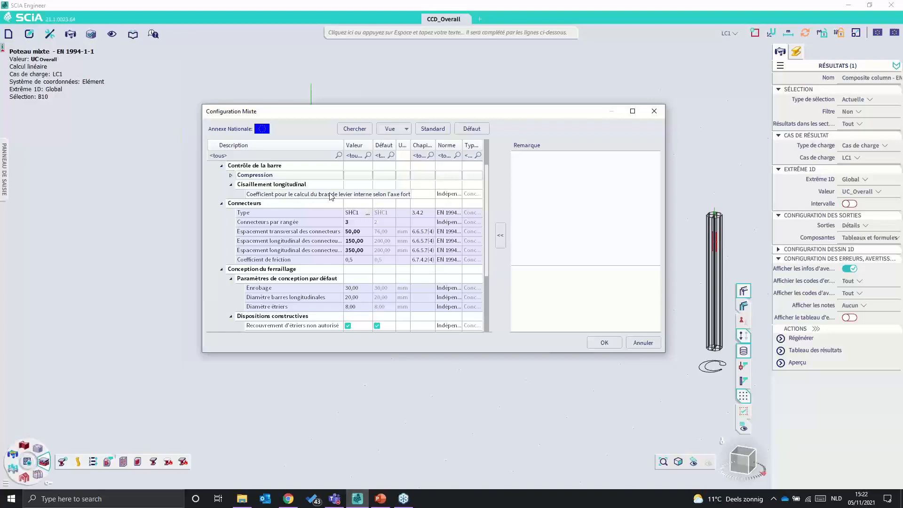
{"action": "left_click", "coordinate": [381, 499]}
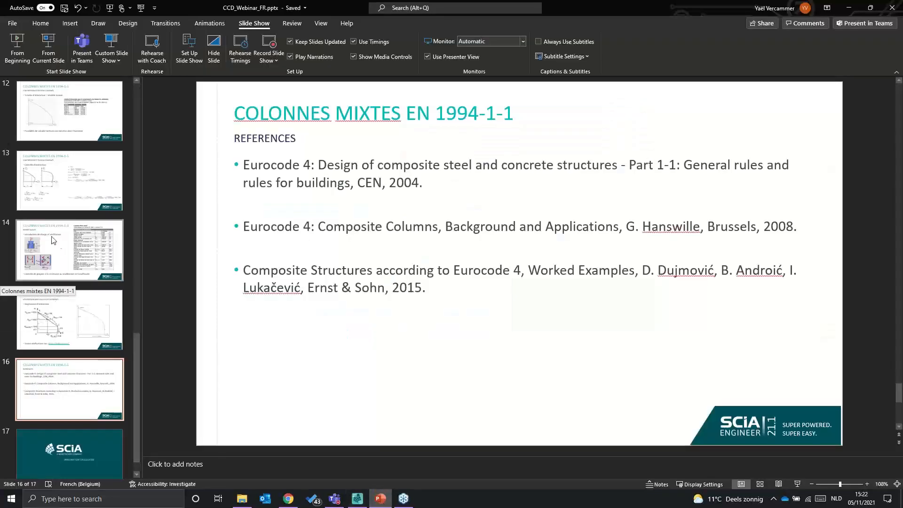
{"action": "left_click", "coordinate": [56, 249]}
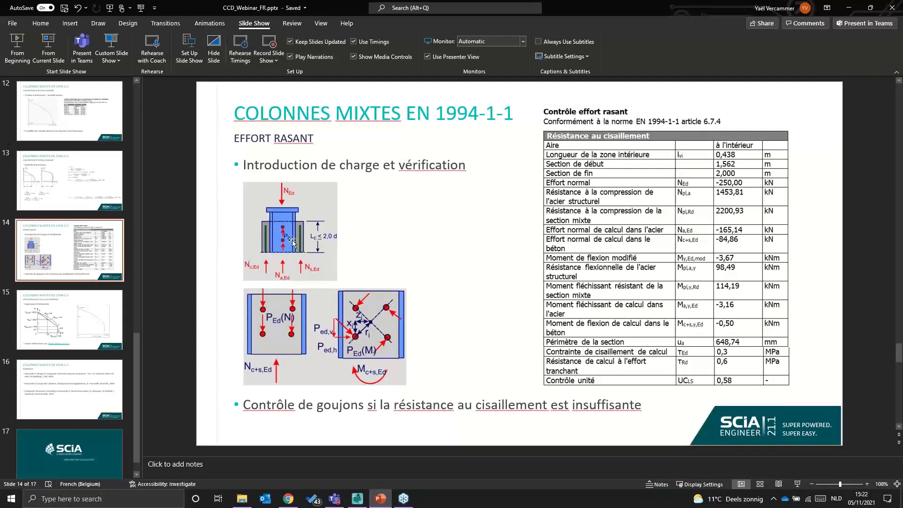
{"action": "left_click", "coordinate": [849, 8]}
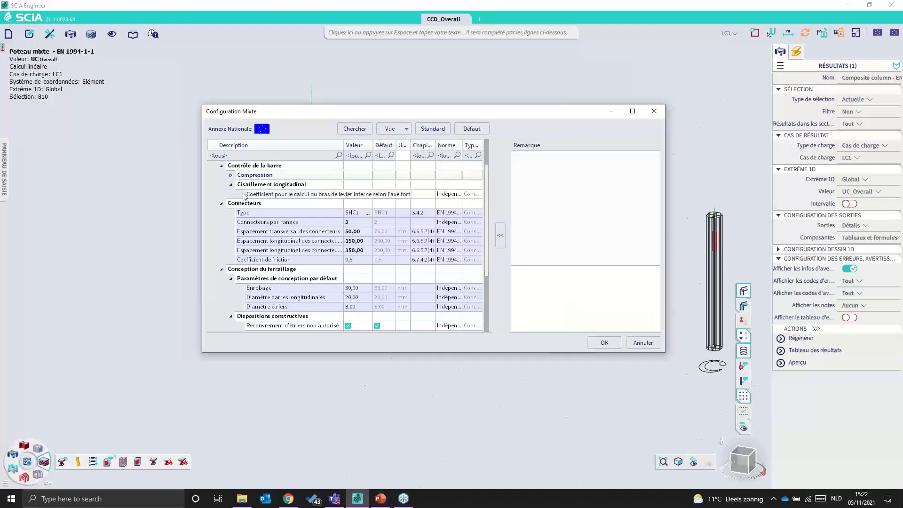
{"action": "left_click", "coordinate": [232, 184]}
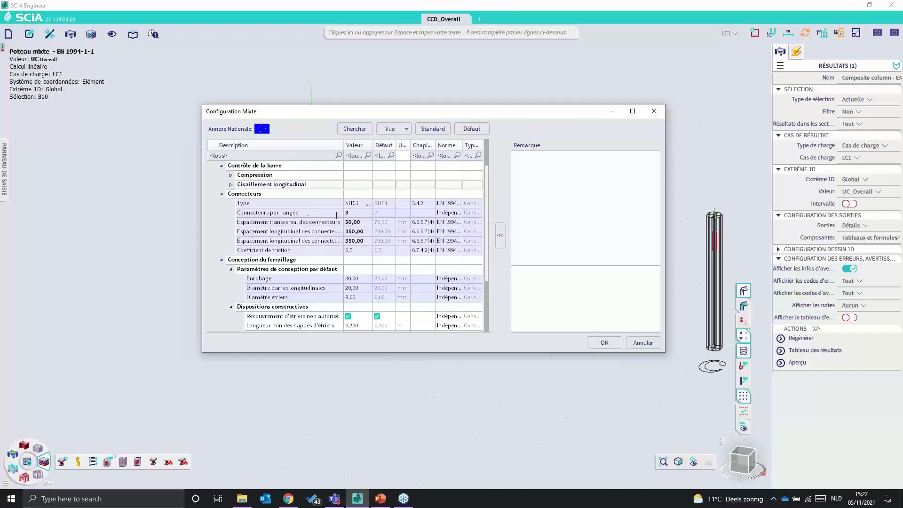
- Read the remarks on the default concrete cover, longitudinal bar diameter and stirrup diameter, and close the composite configuration
{"action": "left_click", "coordinate": [222, 194]}
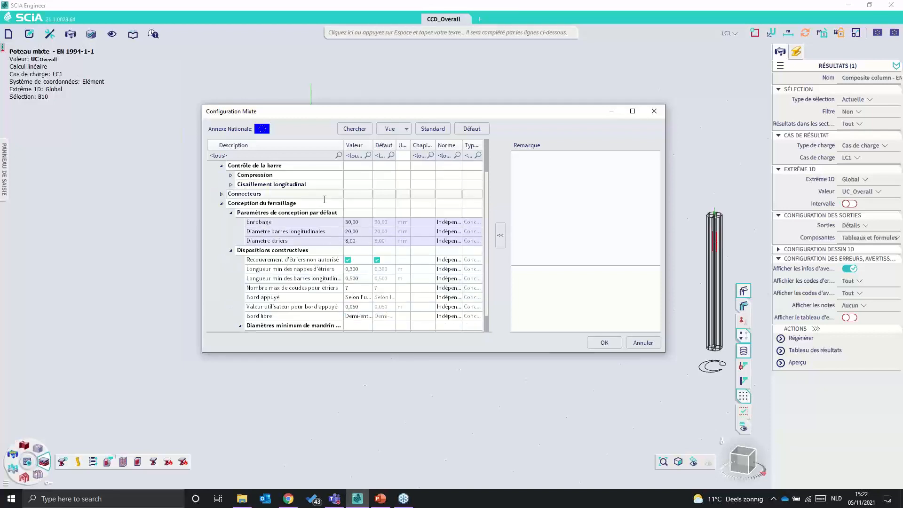
{"action": "scroll", "coordinate": [336, 231], "scroll_direction": "down", "scroll_amount": 1}
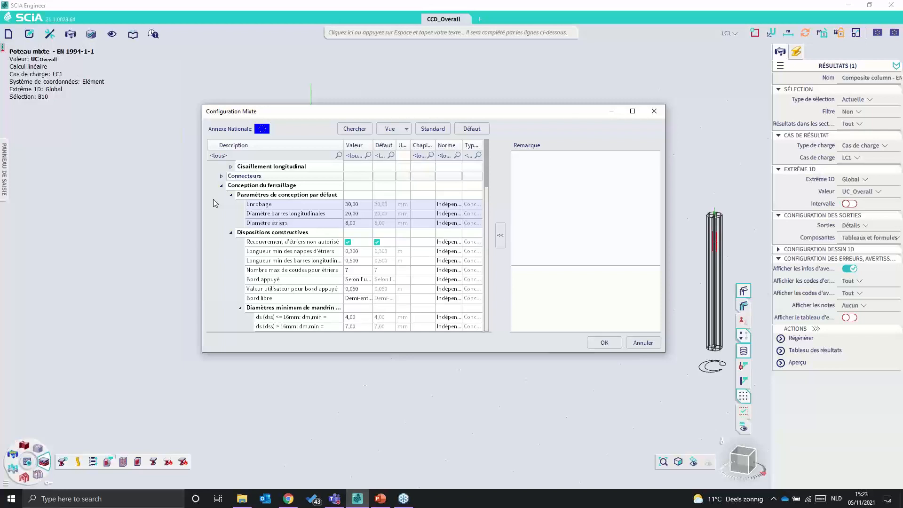
{"action": "left_click", "coordinate": [256, 204]}
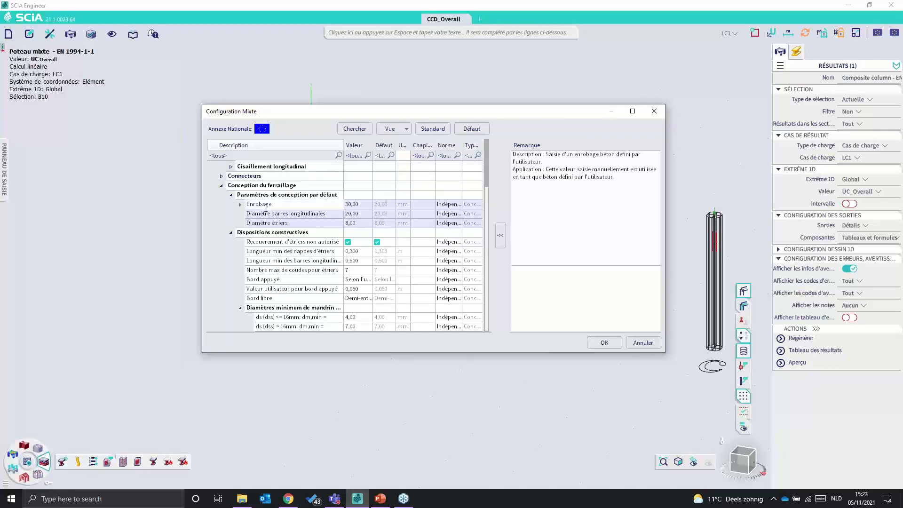
{"action": "left_click", "coordinate": [287, 213]}
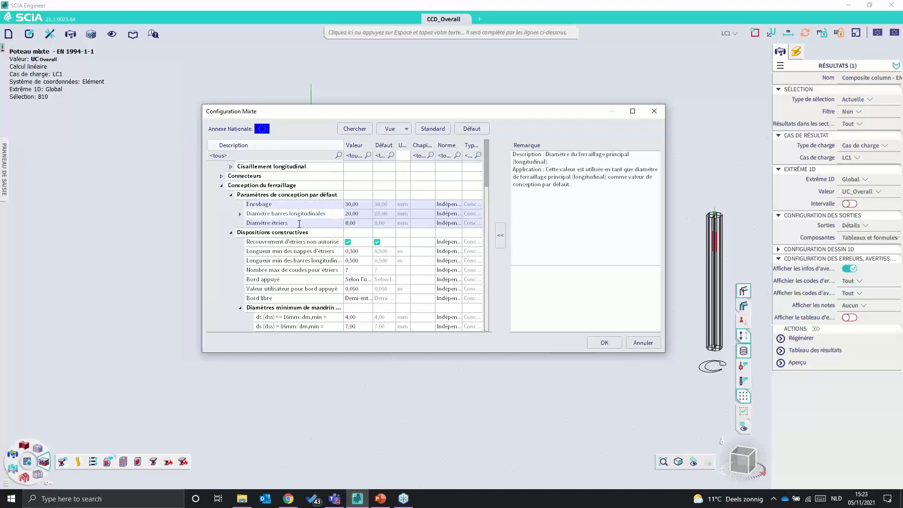
{"action": "left_click", "coordinate": [299, 224]}
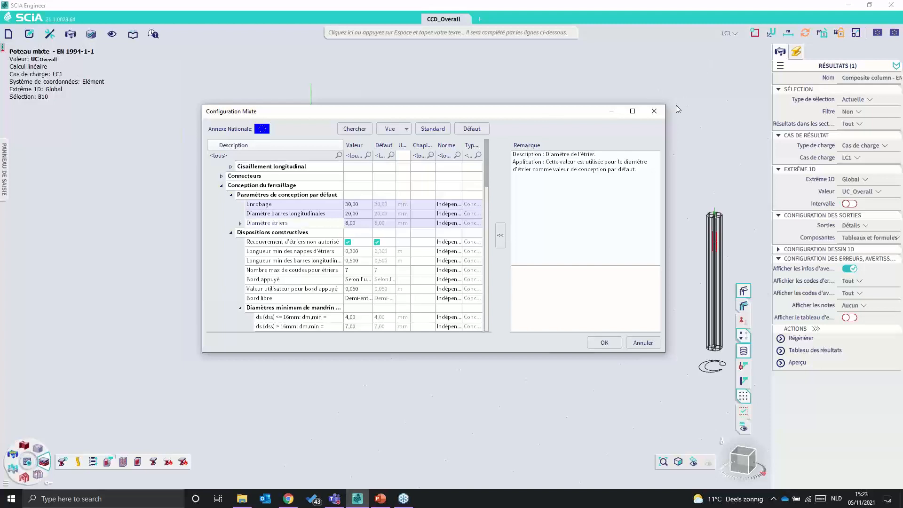
{"action": "left_click", "coordinate": [653, 112]}
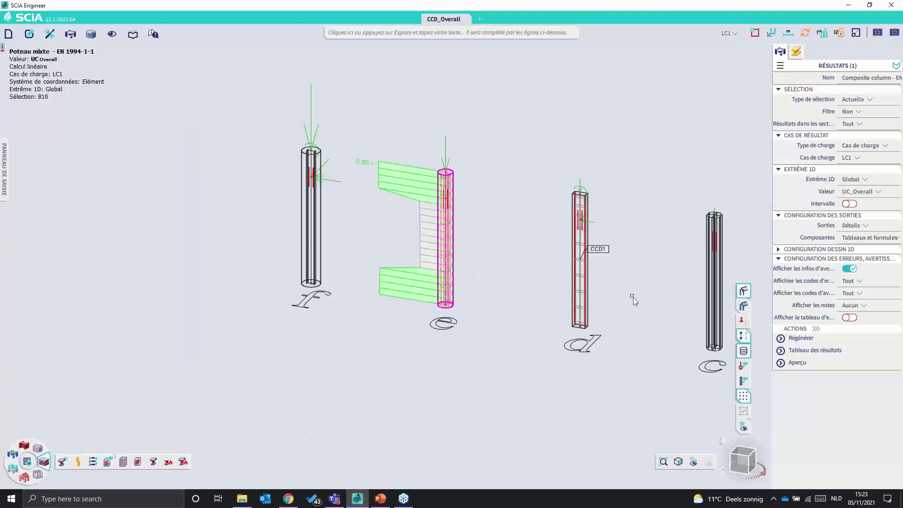
- Delete the existing stirrups on column d together with their linked longitudinal reinforcement
{"action": "left_click", "coordinate": [583, 280]}
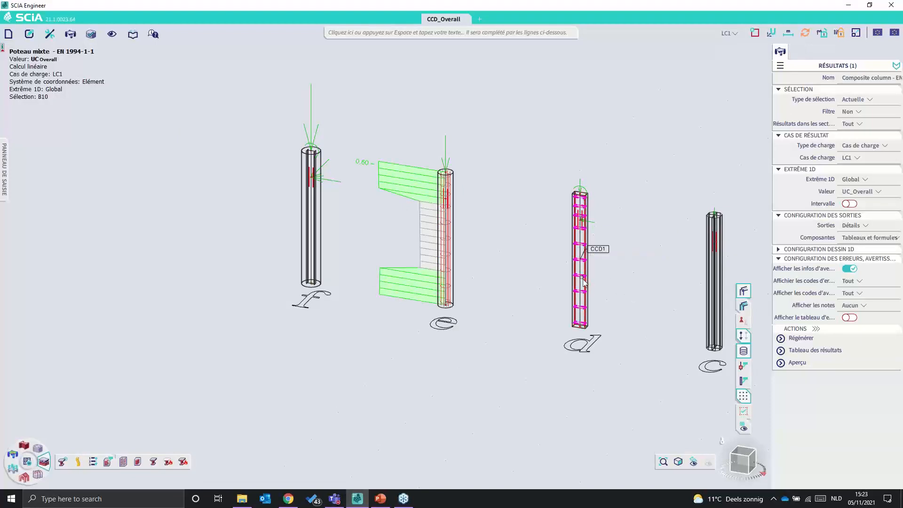
{"action": "key", "text": "Delete"}
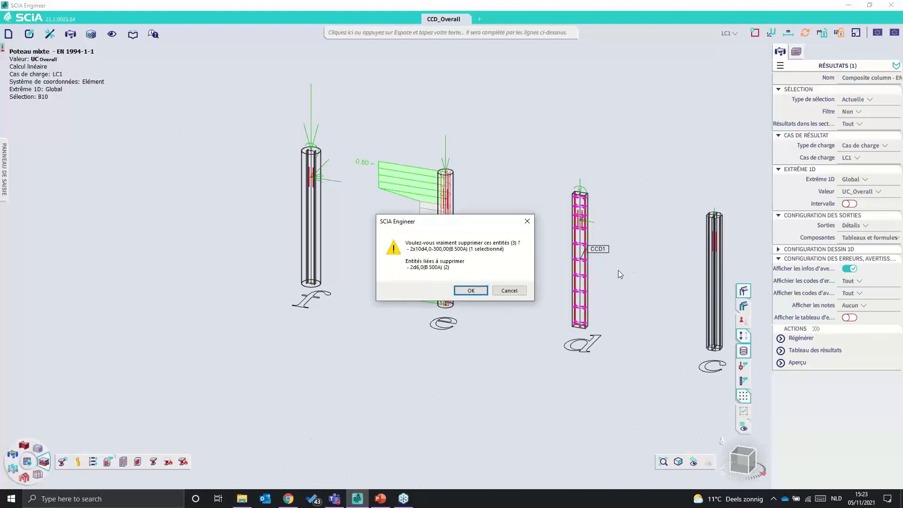
{"action": "left_click", "coordinate": [469, 290]}
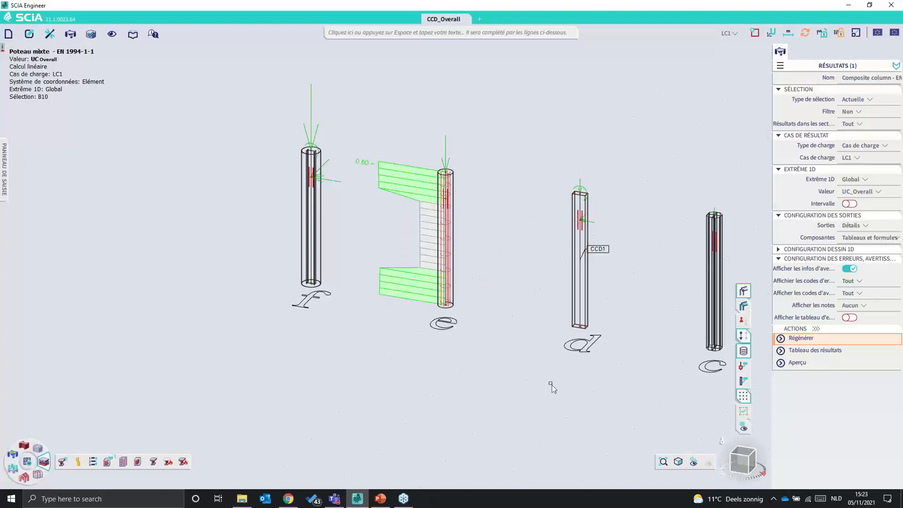
- Add reinforcement over the whole of composite column d using the LReinf_cc_d layout and the parameters from the concrete member data
{"action": "left_click", "coordinate": [124, 463]}
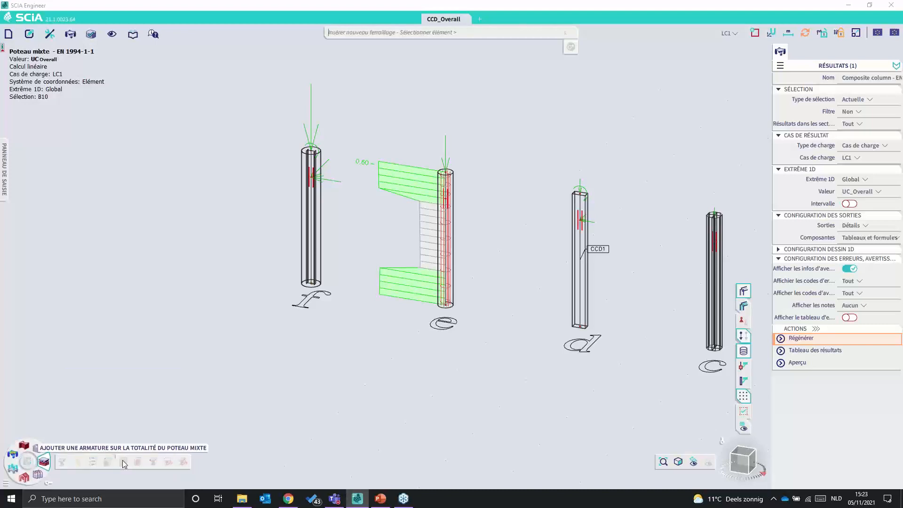
{"action": "left_click", "coordinate": [585, 245]}
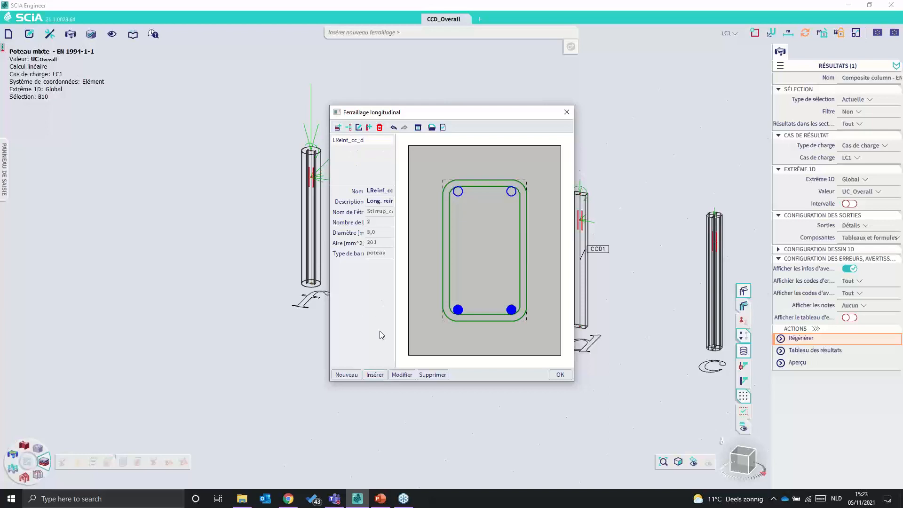
{"action": "left_click", "coordinate": [554, 376]}
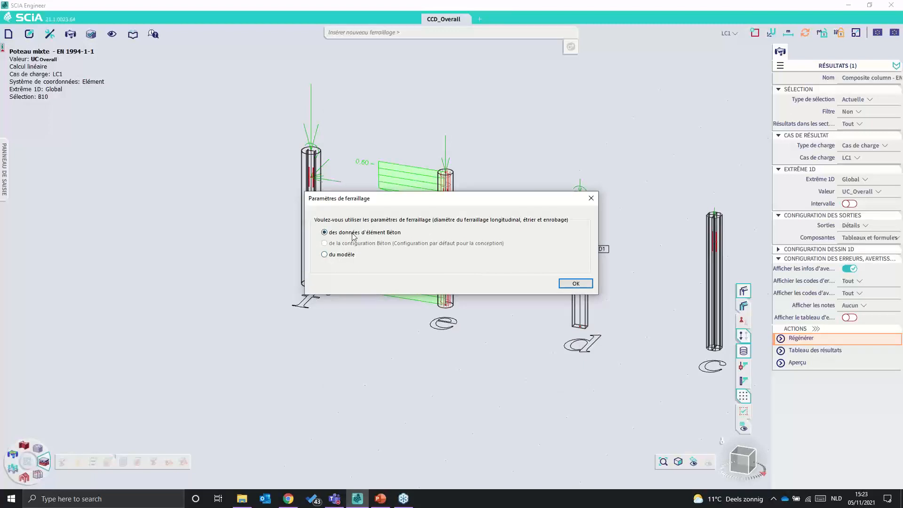
{"action": "left_click_drag", "start_coordinate": [395, 205], "coordinate": [441, 255]}
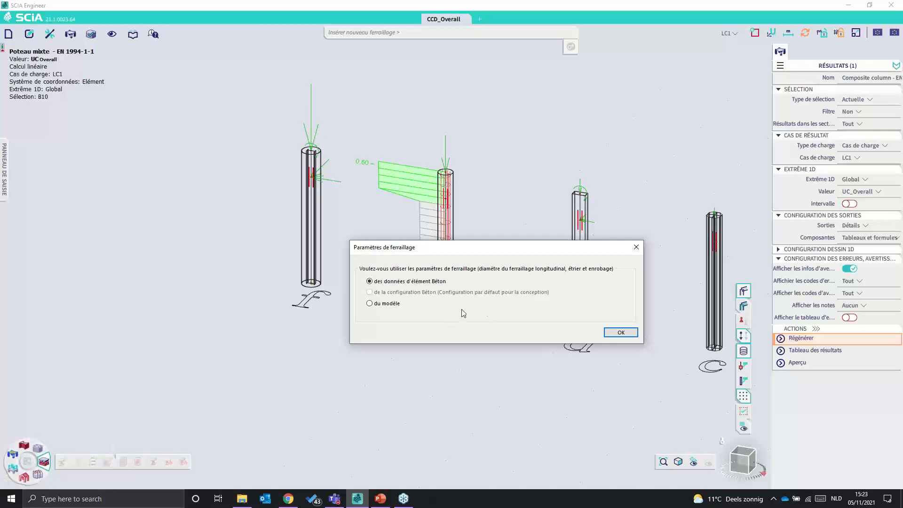
{"action": "left_click", "coordinate": [615, 332]}
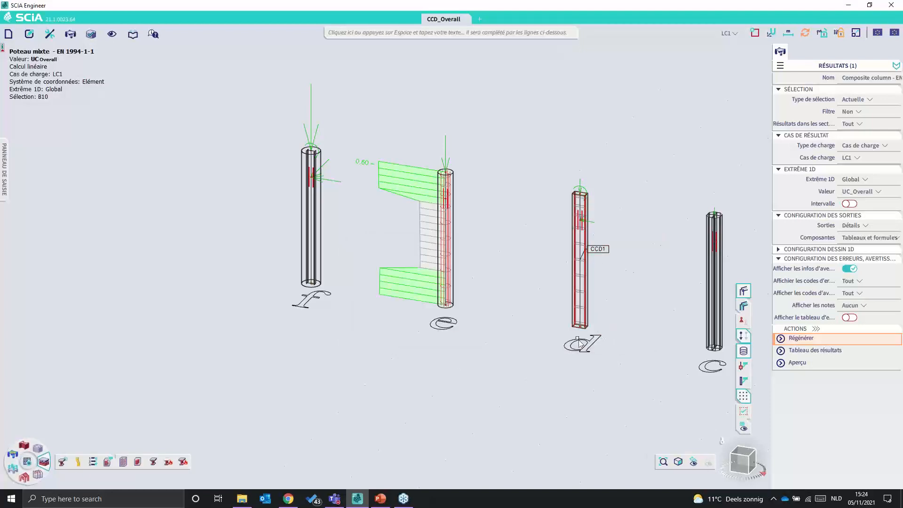
- Check the default cover, longitudinal bar and stirrup diameter values in the composite configuration again and close it
{"action": "scroll", "coordinate": [155, 231], "scroll_direction": "down", "scroll_amount": 3}
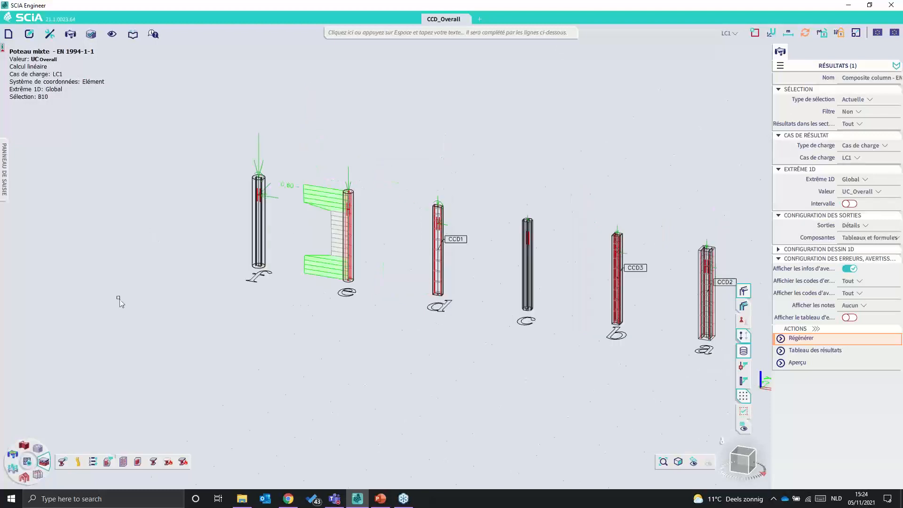
{"action": "left_click", "coordinate": [63, 462]}
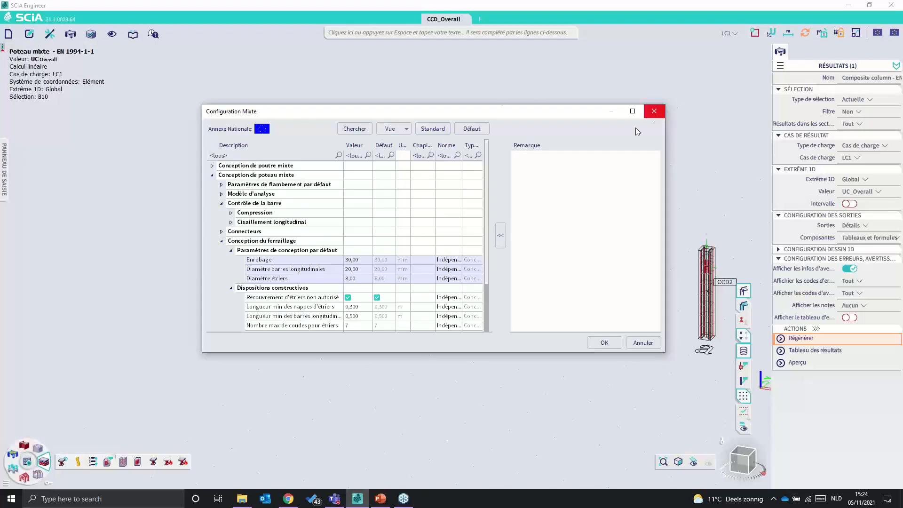
{"action": "left_click", "coordinate": [661, 111]}
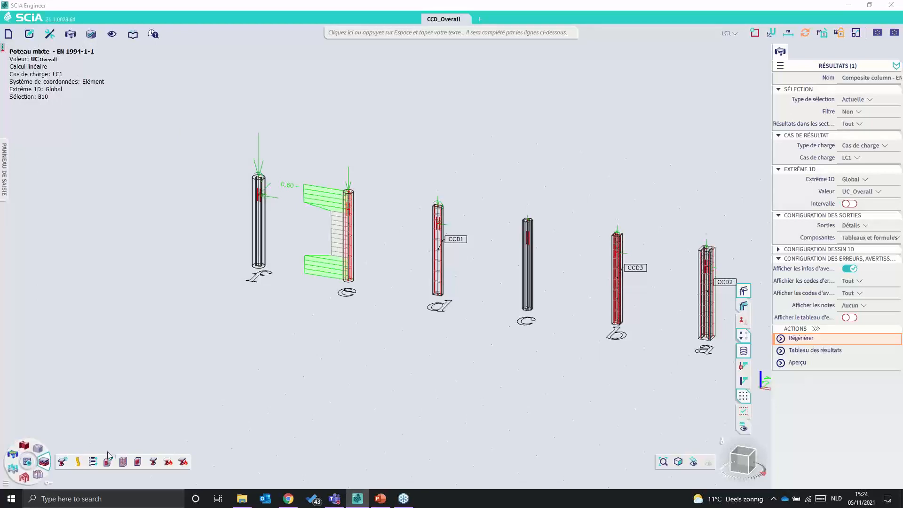
- Inspect the composite column data for column c, including the input type options for connectors and reinforcement design, and close it without saving
{"action": "mouse_move", "coordinate": [109, 462]}
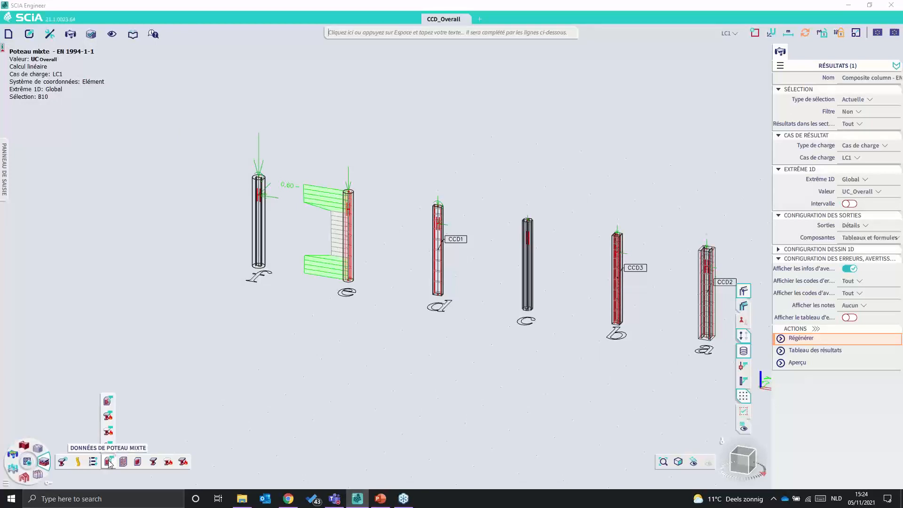
{"action": "left_click", "coordinate": [108, 462]}
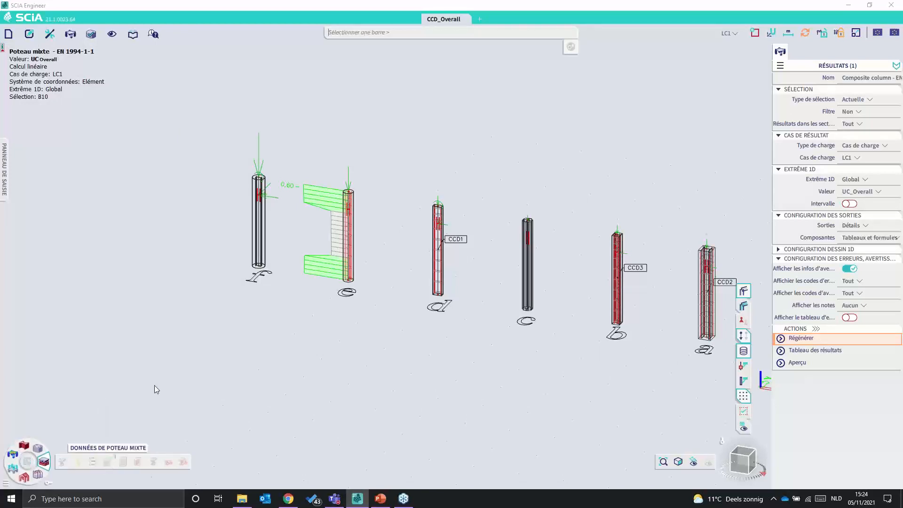
{"action": "left_click", "coordinate": [532, 254]}
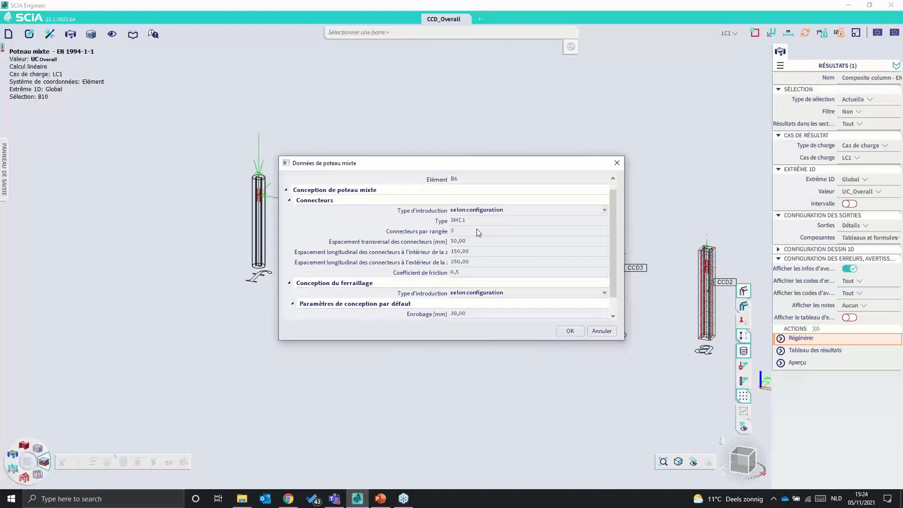
{"action": "left_click", "coordinate": [517, 214]}
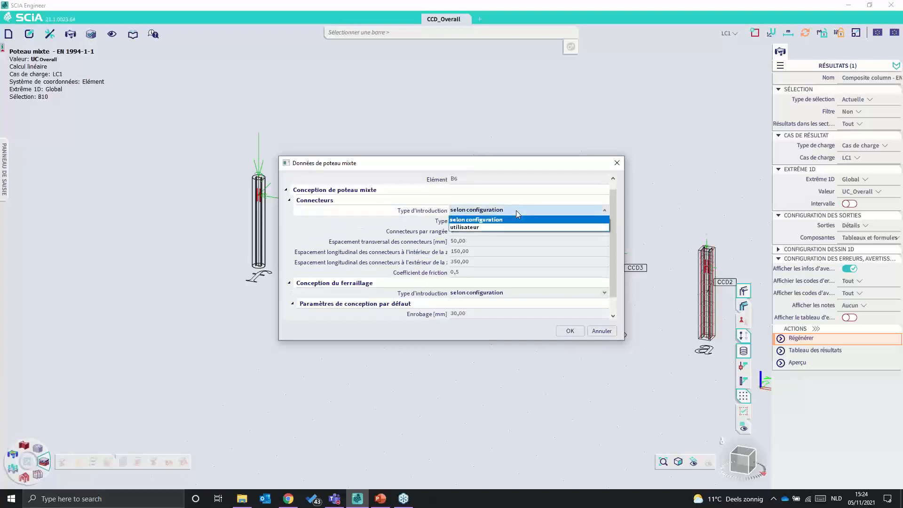
{"action": "left_click", "coordinate": [516, 210]}
{"action": "scroll", "coordinate": [526, 276], "scroll_direction": "down", "scroll_amount": 1}
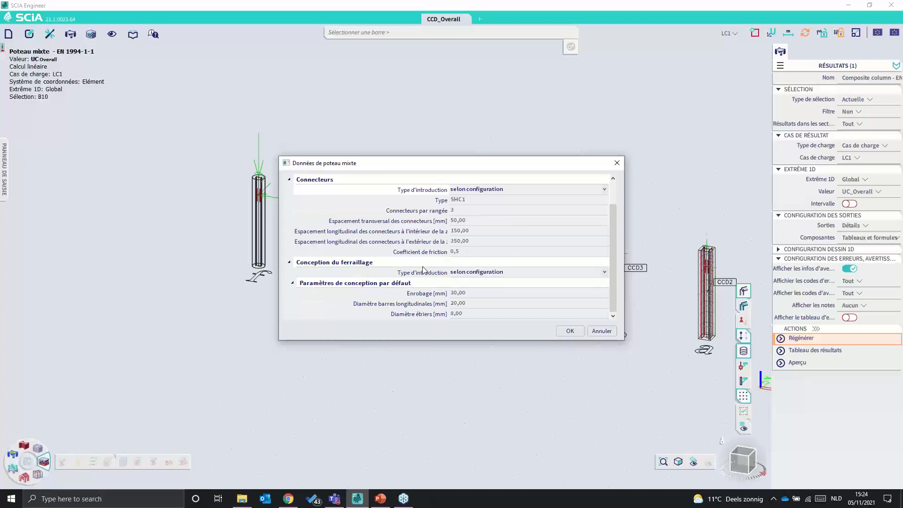
{"action": "left_click", "coordinate": [513, 272]}
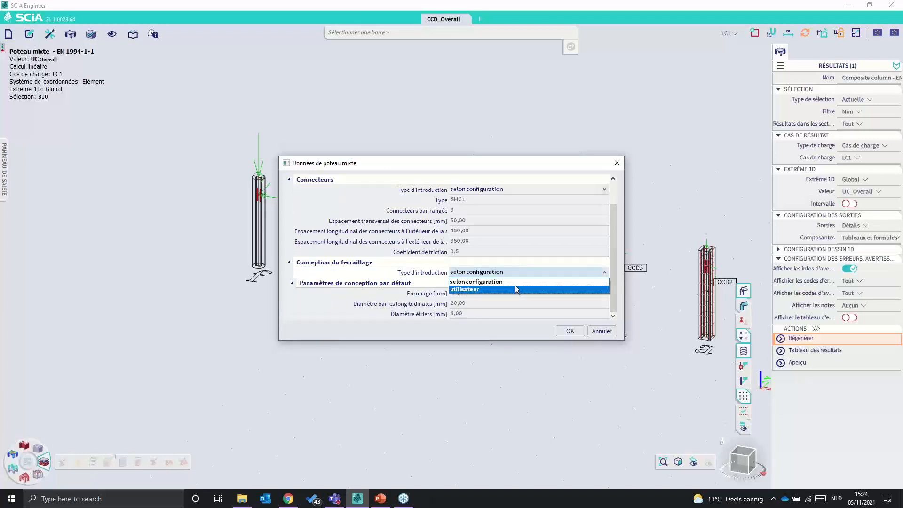
{"action": "left_click", "coordinate": [516, 282]}
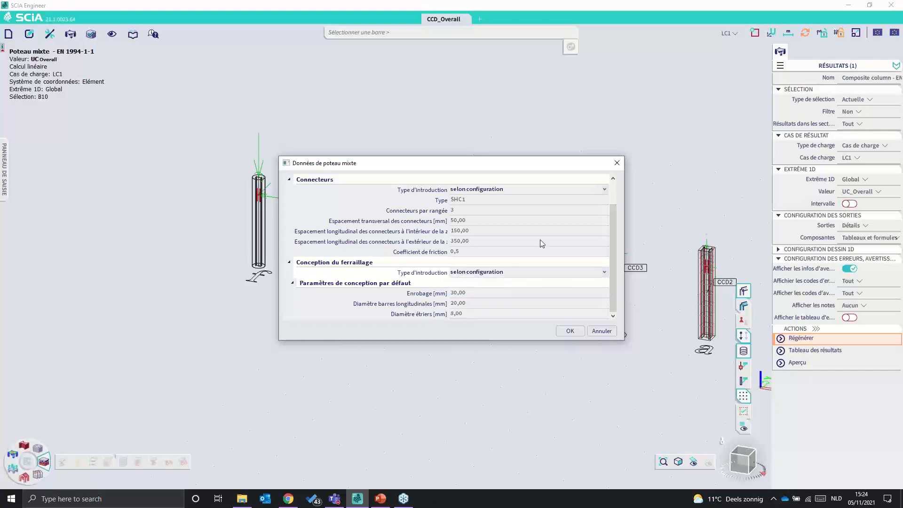
{"action": "left_click", "coordinate": [617, 163]}
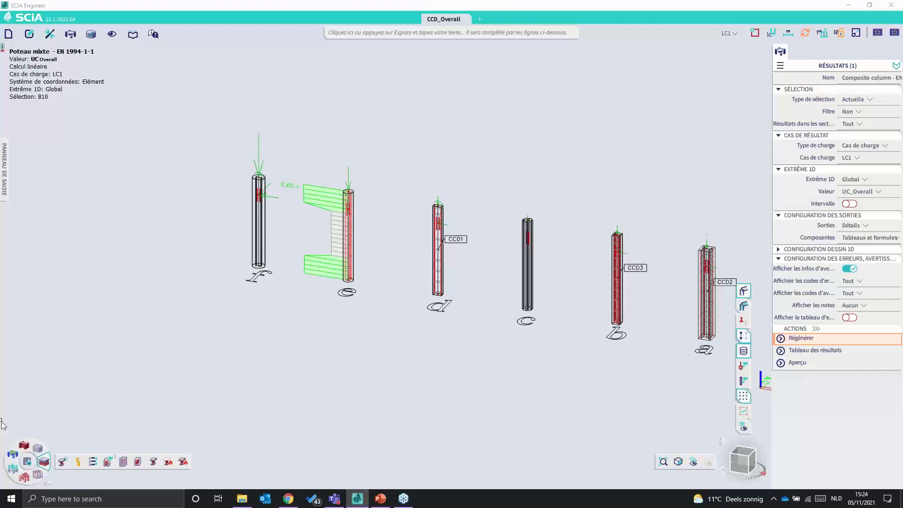
- Set the result selection type to Tout and regenerate the UC_Overall composite column check for all columns under LC1
{"action": "left_click", "coordinate": [135, 465]}
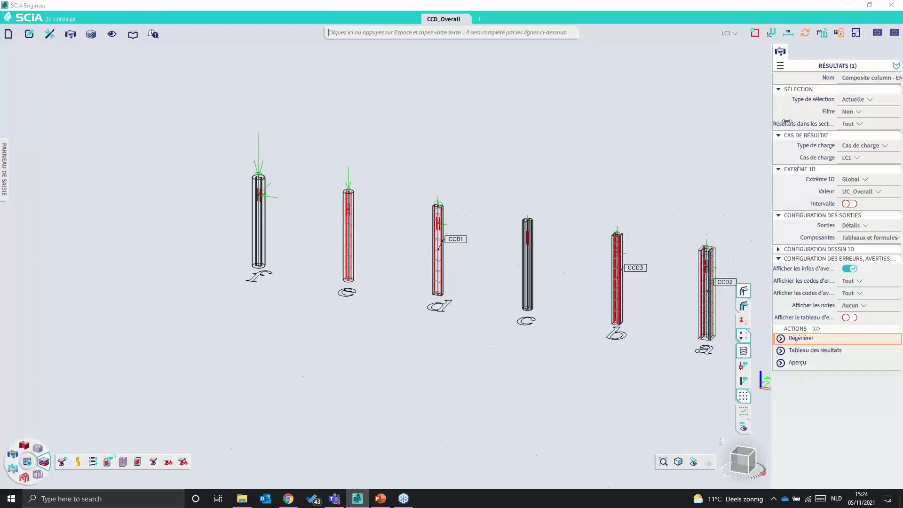
{"action": "left_click", "coordinate": [795, 338]}
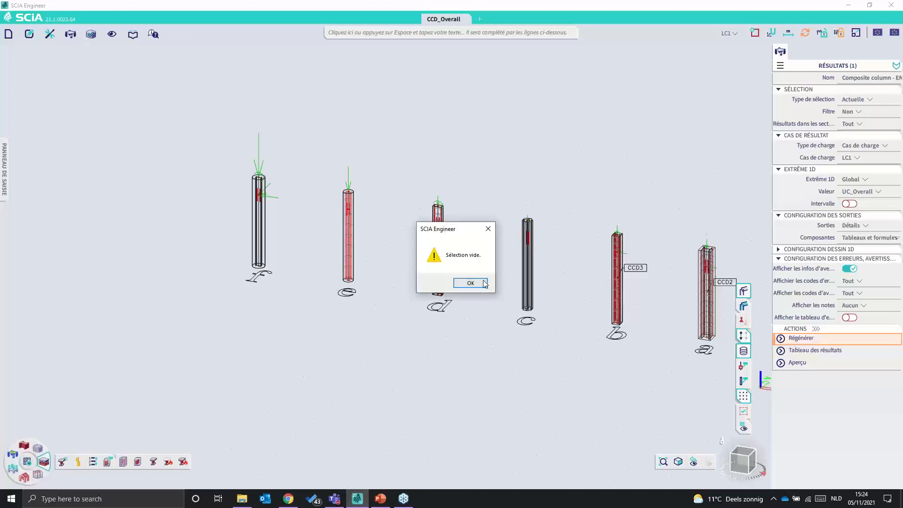
{"action": "left_click", "coordinate": [471, 284]}
{"action": "left_click", "coordinate": [870, 99]}
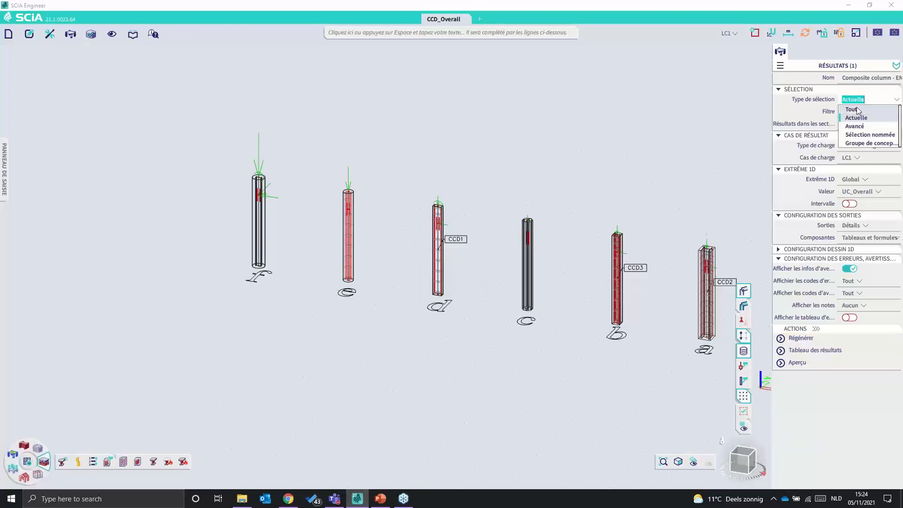
{"action": "left_click", "coordinate": [852, 109]}
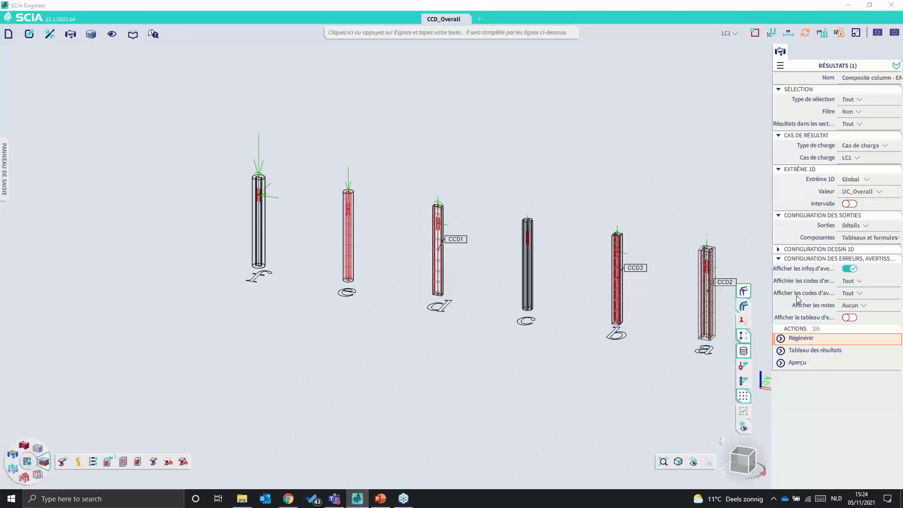
{"action": "left_click", "coordinate": [797, 339]}
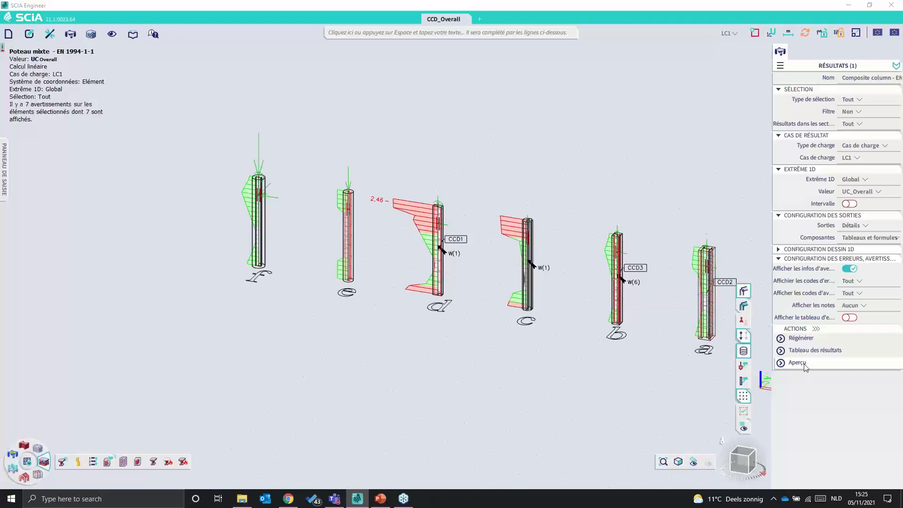
- Open the detailed preview of the composite column check, enlarge it, and examine element B8's partial safety factors and material properties
{"action": "left_click", "coordinate": [797, 362]}
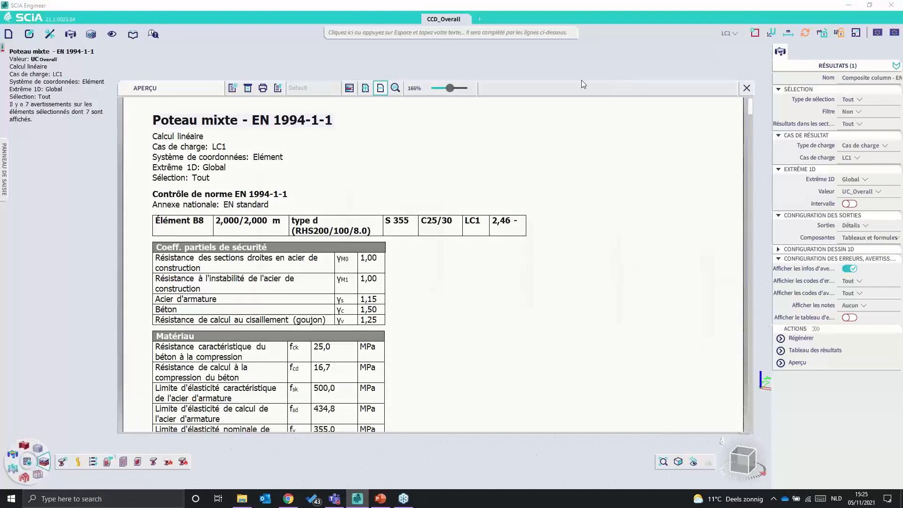
{"action": "left_click_drag", "start_coordinate": [559, 77], "coordinate": [565, 48]}
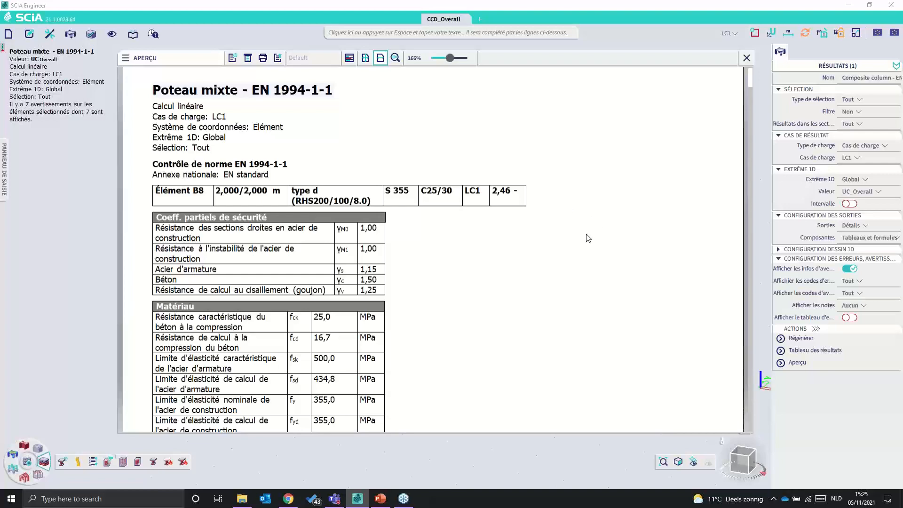
{"action": "scroll", "coordinate": [588, 238], "scroll_direction": "down", "scroll_amount": 3}
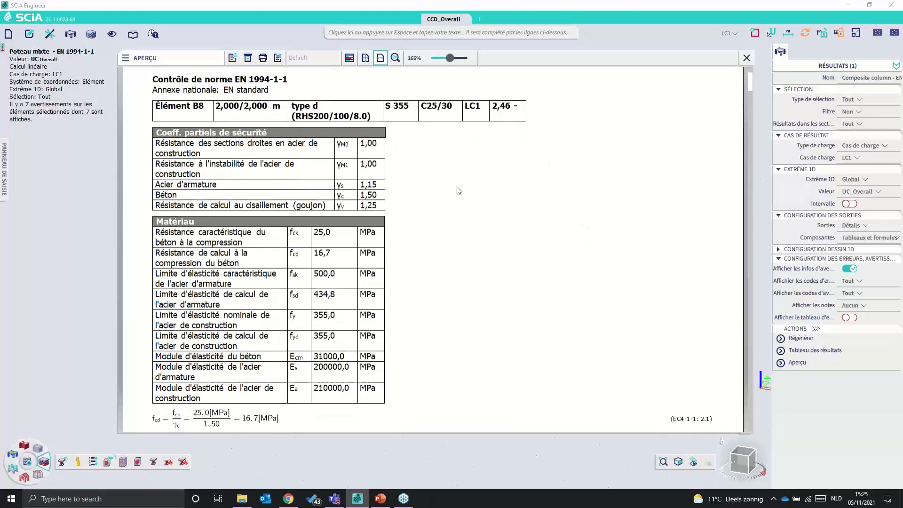
{"action": "scroll", "coordinate": [459, 191], "scroll_direction": "up", "scroll_amount": 2}
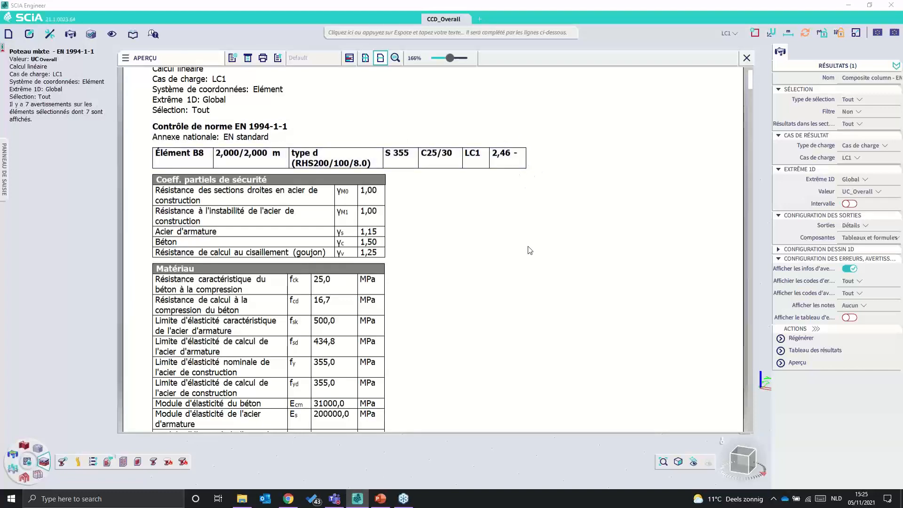
{"action": "scroll", "coordinate": [530, 250], "scroll_direction": "down", "scroll_amount": 1}
{"action": "scroll", "coordinate": [530, 249], "scroll_direction": "down", "scroll_amount": 2}
{"action": "scroll", "coordinate": [531, 250], "scroll_direction": "up", "scroll_amount": 2}
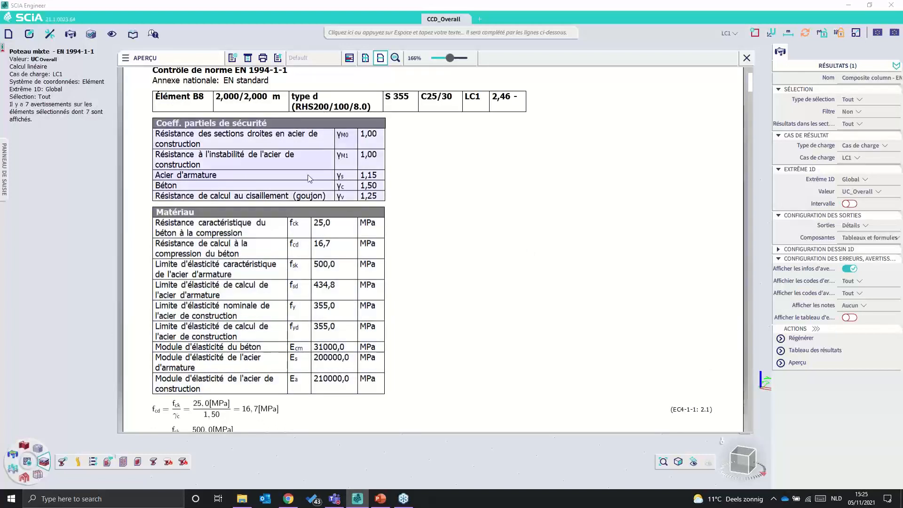
{"action": "scroll", "coordinate": [496, 259], "scroll_direction": "down", "scroll_amount": 2}
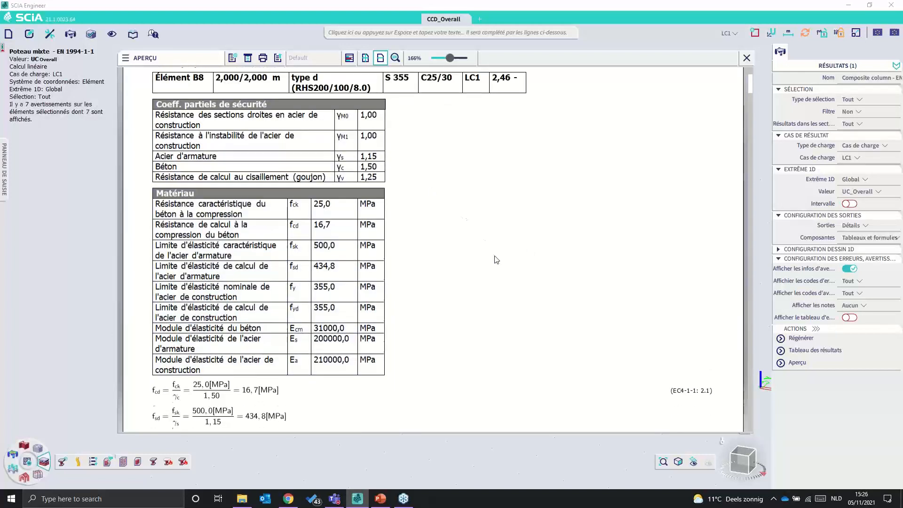
- Read the report's internal forces, section properties and moments of inertia, and its second-order effects and member imperfections per EN 1994-1-1 article 6.7.3.4
{"action": "scroll", "coordinate": [496, 259], "scroll_direction": "down", "scroll_amount": 8}
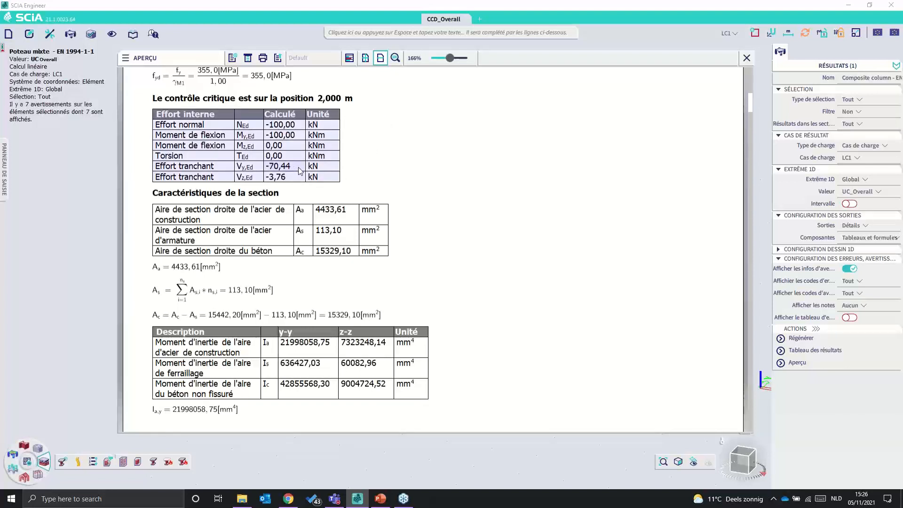
{"action": "scroll", "coordinate": [451, 186], "scroll_direction": "down", "scroll_amount": 2}
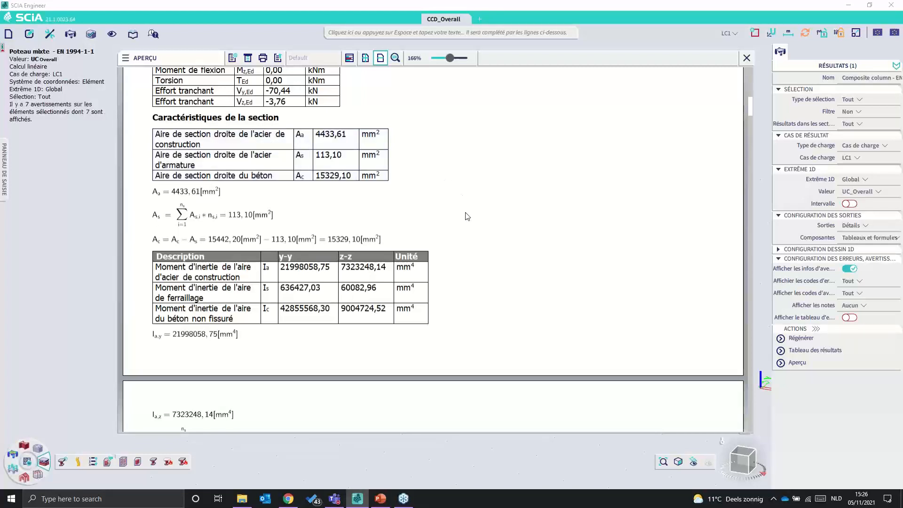
{"action": "scroll", "coordinate": [467, 216], "scroll_direction": "down", "scroll_amount": 5}
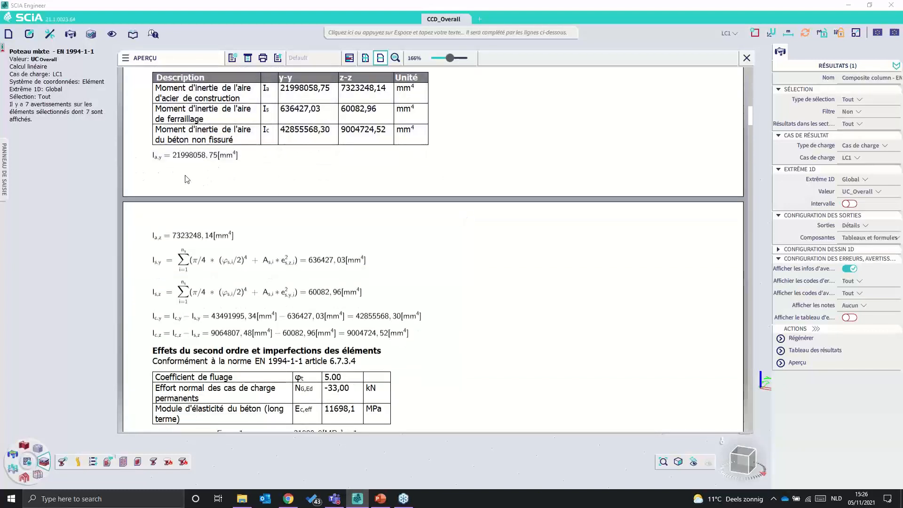
{"action": "scroll", "coordinate": [287, 190], "scroll_direction": "up", "scroll_amount": 1}
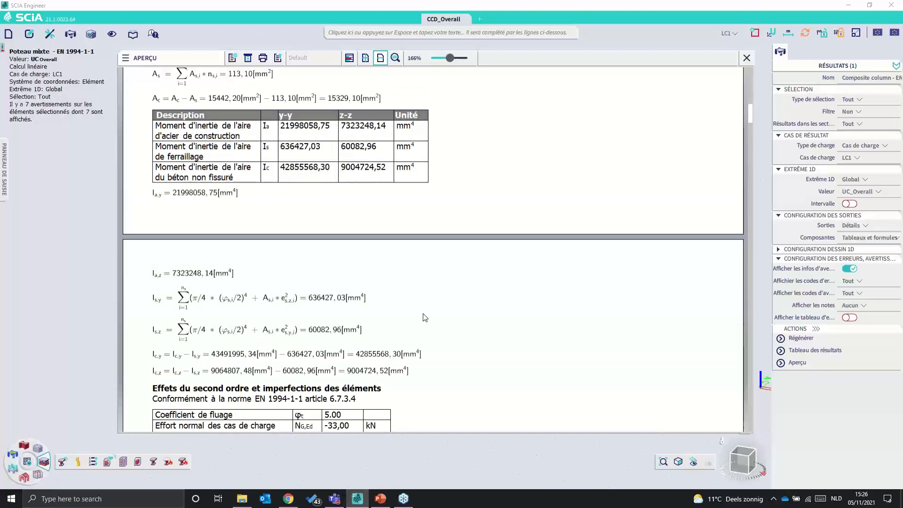
{"action": "scroll", "coordinate": [425, 318], "scroll_direction": "down", "scroll_amount": 5}
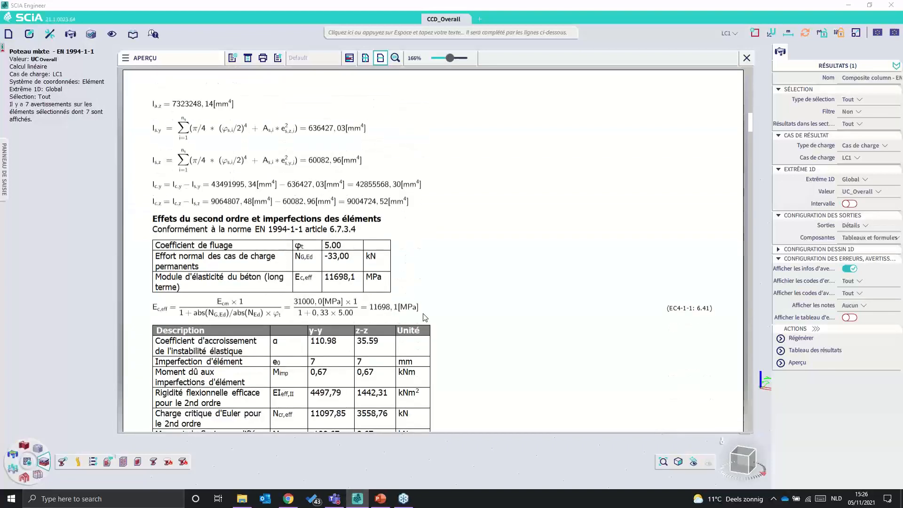
{"action": "scroll", "coordinate": [425, 318], "scroll_direction": "down", "scroll_amount": 4}
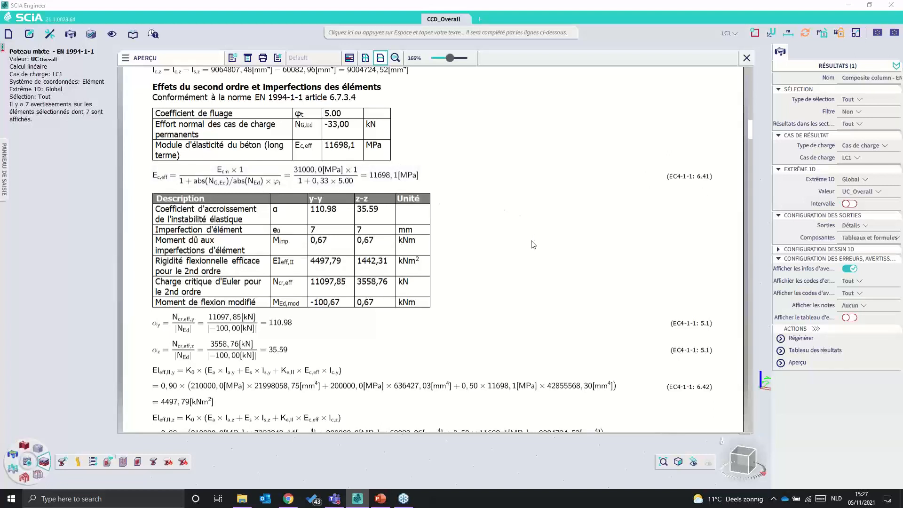
{"action": "scroll", "coordinate": [533, 245], "scroll_direction": "down", "scroll_amount": 3}
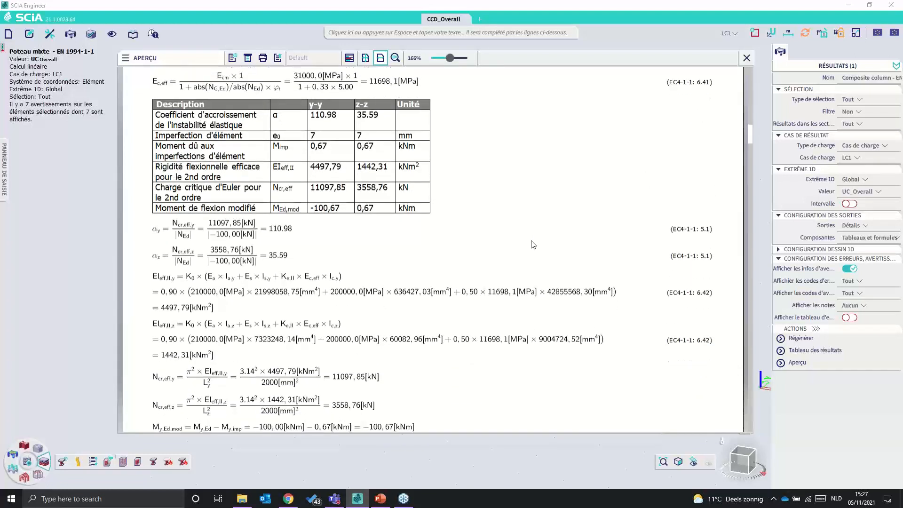
{"action": "scroll", "coordinate": [533, 245], "scroll_direction": "up", "scroll_amount": 3}
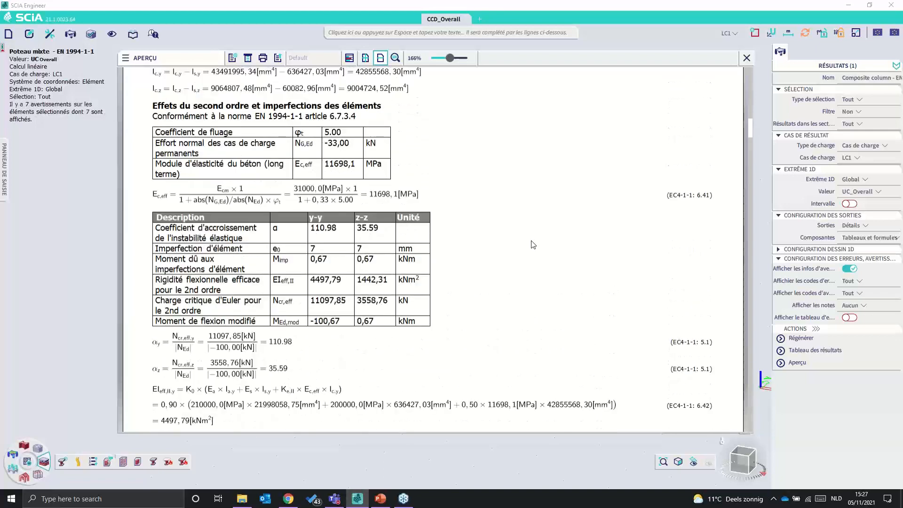
- Read the second-order effects derivation: amplification factors, effective stiffness, critical Euler loads, modified moments and notes N5/01 and N5/02
{"action": "scroll", "coordinate": [533, 245], "scroll_direction": "down", "scroll_amount": 1}
{"action": "scroll", "coordinate": [533, 245], "scroll_direction": "up", "scroll_amount": 1}
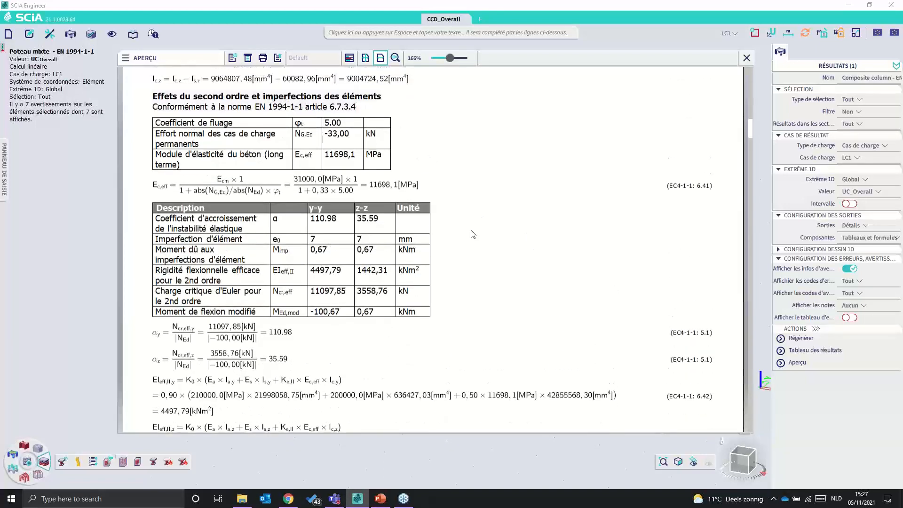
{"action": "scroll", "coordinate": [473, 234], "scroll_direction": "down", "scroll_amount": 1}
{"action": "scroll", "coordinate": [472, 234], "scroll_direction": "down", "scroll_amount": 2}
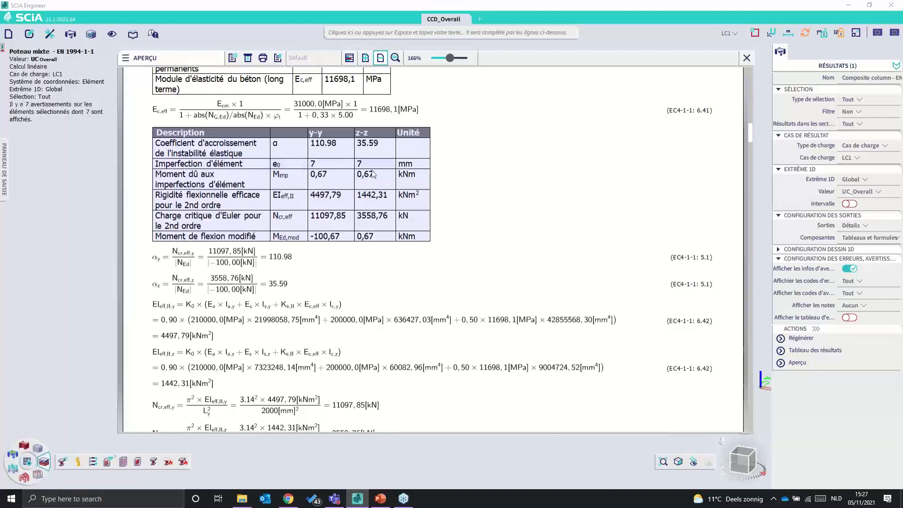
{"action": "scroll", "coordinate": [356, 230], "scroll_direction": "down", "scroll_amount": 2}
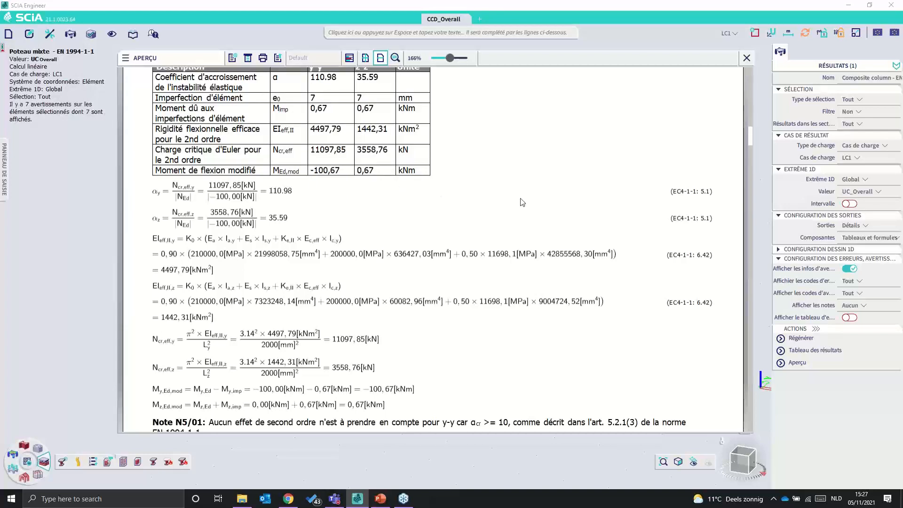
{"action": "scroll", "coordinate": [521, 203], "scroll_direction": "up", "scroll_amount": 1}
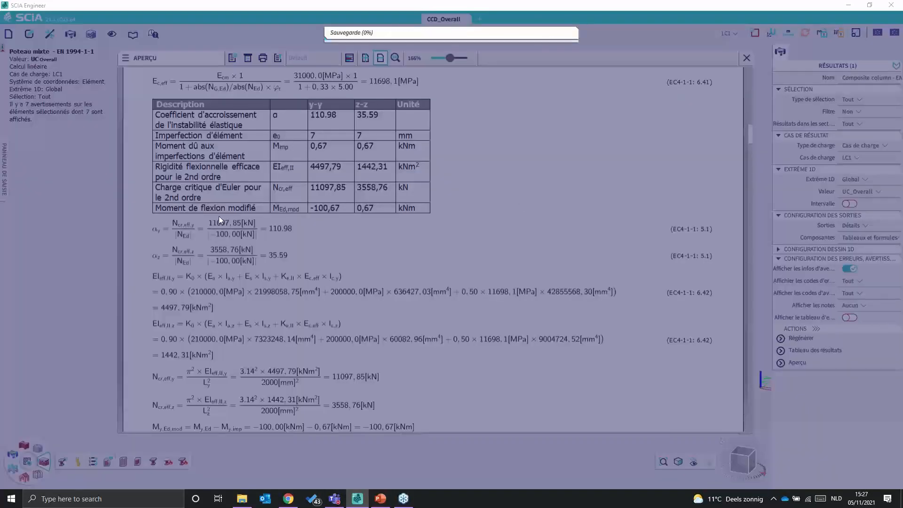
{"action": "scroll", "coordinate": [272, 191], "scroll_direction": "up", "scroll_amount": 1}
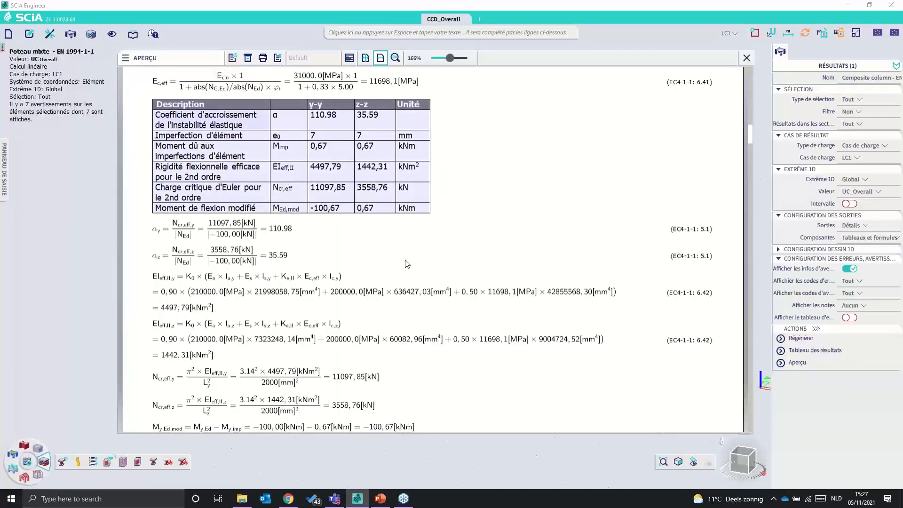
{"action": "scroll", "coordinate": [407, 264], "scroll_direction": "down", "scroll_amount": 3}
{"action": "scroll", "coordinate": [407, 264], "scroll_direction": "down", "scroll_amount": 1}
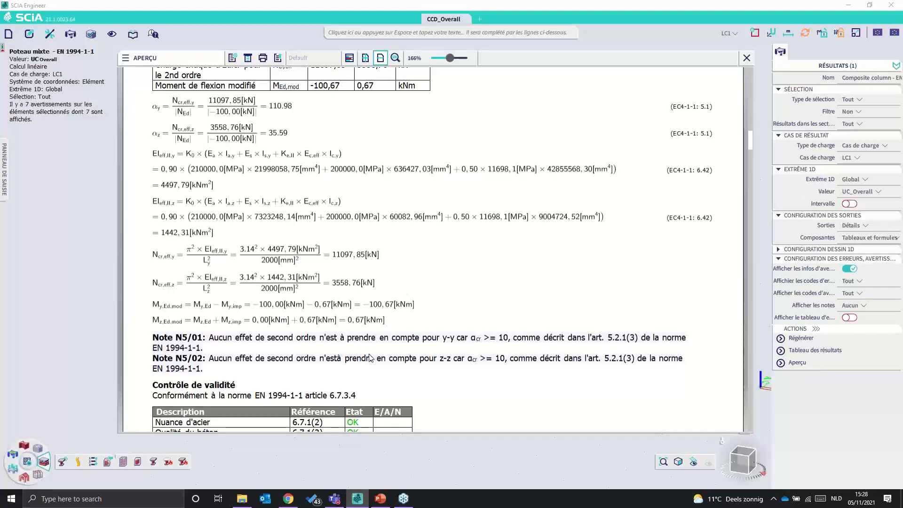
{"action": "scroll", "coordinate": [508, 303], "scroll_direction": "up", "scroll_amount": 1}
{"action": "scroll", "coordinate": [507, 303], "scroll_direction": "up", "scroll_amount": 1}
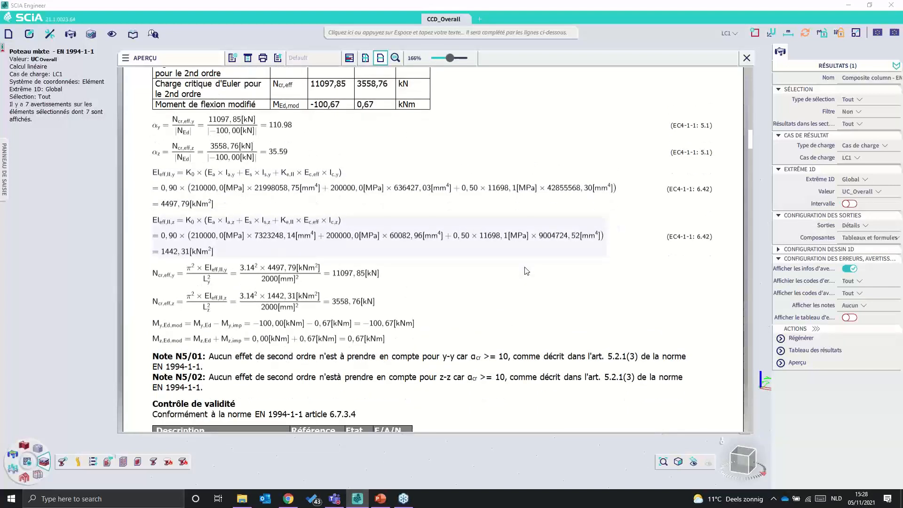
- Review the validity checks for steel grade, concrete quality, steel contribution ratio, local buckling, slenderness, longitudinal reinforcement and depth-to-width ratio
{"action": "scroll", "coordinate": [526, 271], "scroll_direction": "down", "scroll_amount": 8}
{"action": "scroll", "coordinate": [526, 271], "scroll_direction": "down", "scroll_amount": 10}
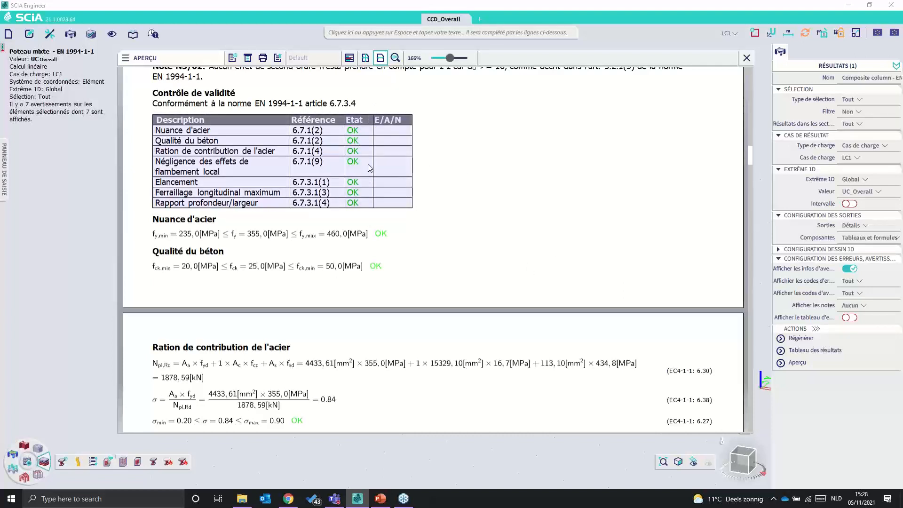
{"action": "scroll", "coordinate": [597, 222], "scroll_direction": "down", "scroll_amount": 3}
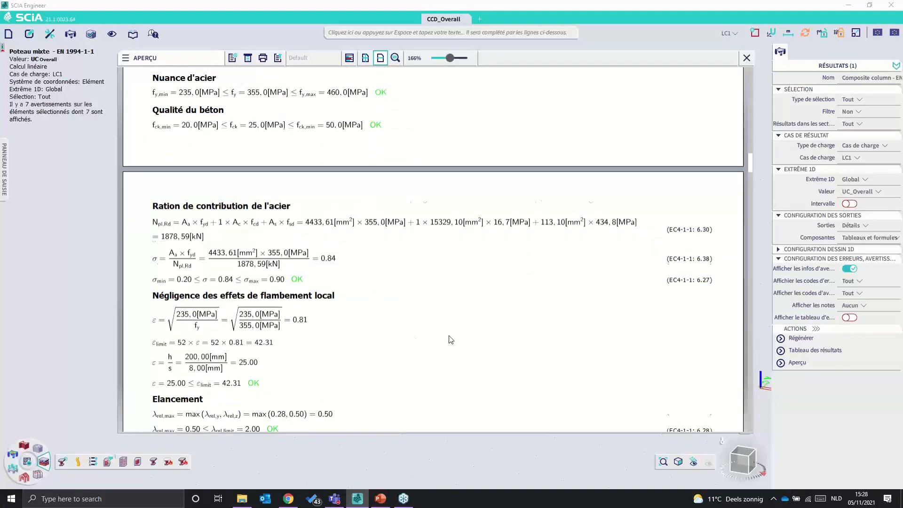
{"action": "scroll", "coordinate": [449, 339], "scroll_direction": "down", "scroll_amount": 4}
{"action": "scroll", "coordinate": [451, 340], "scroll_direction": "down", "scroll_amount": 4}
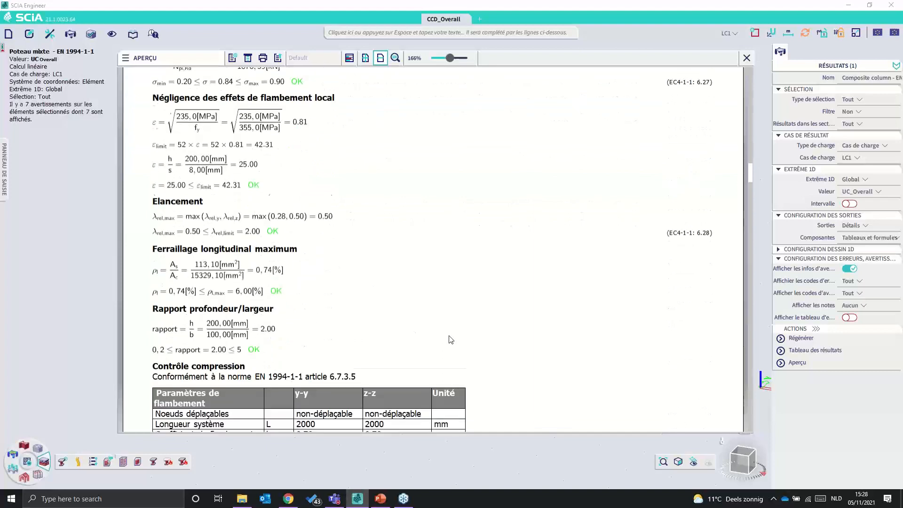
- Examine the compression check per EN 1994-1-1 article 6.7.3.5, from the buckling parameters and relative slenderness to the unity check and note N6/07
{"action": "scroll", "coordinate": [451, 340], "scroll_direction": "down", "scroll_amount": 2}
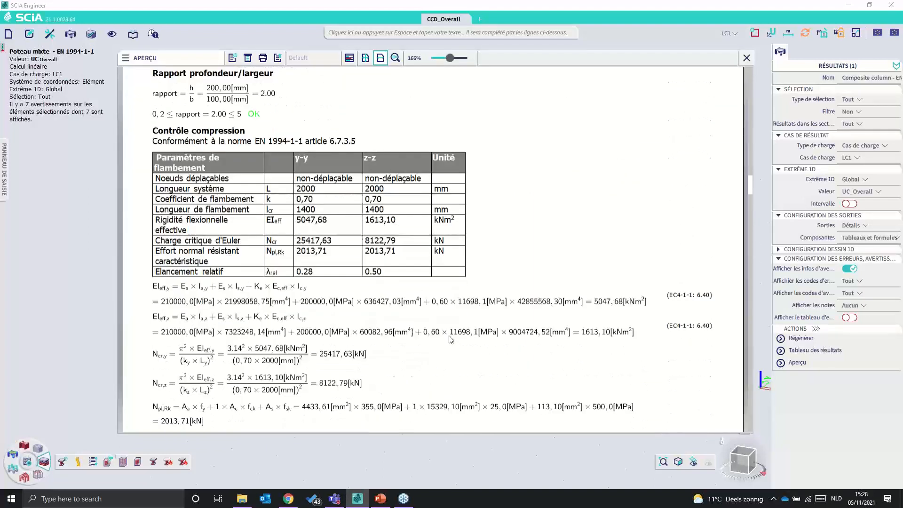
{"action": "scroll", "coordinate": [561, 254], "scroll_direction": "down", "scroll_amount": 1}
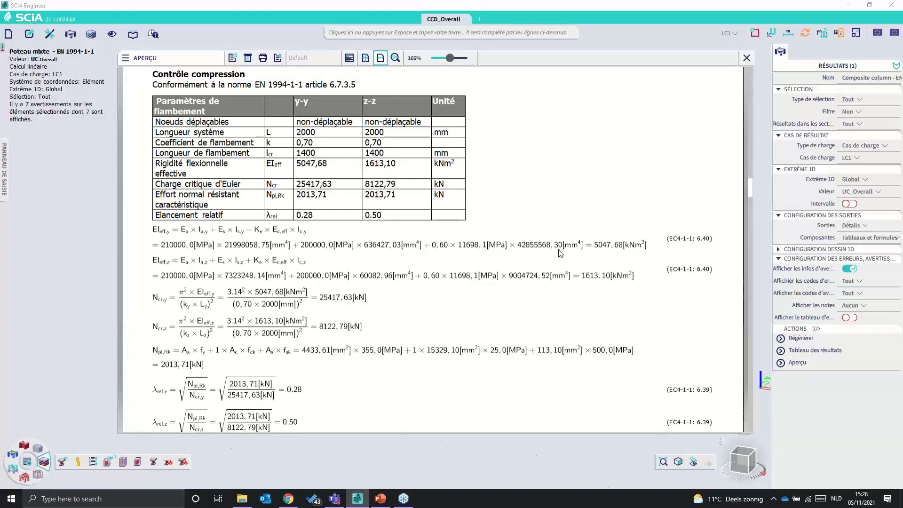
{"action": "scroll", "coordinate": [508, 299], "scroll_direction": "down", "scroll_amount": 2}
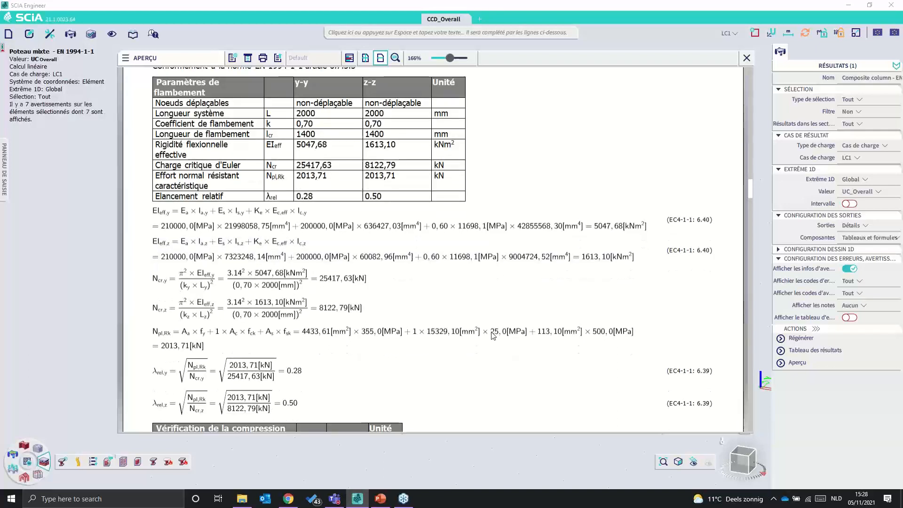
{"action": "scroll", "coordinate": [493, 335], "scroll_direction": "down", "scroll_amount": 3}
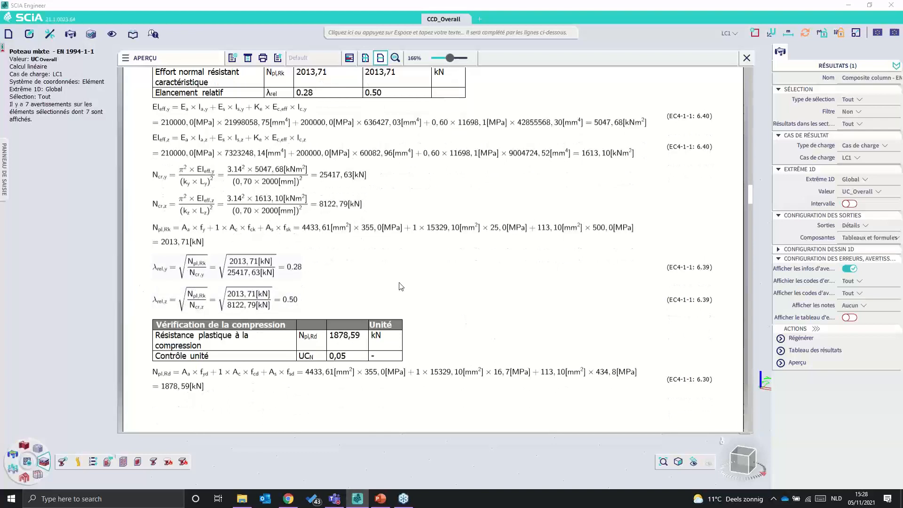
{"action": "scroll", "coordinate": [516, 277], "scroll_direction": "up", "scroll_amount": 8}
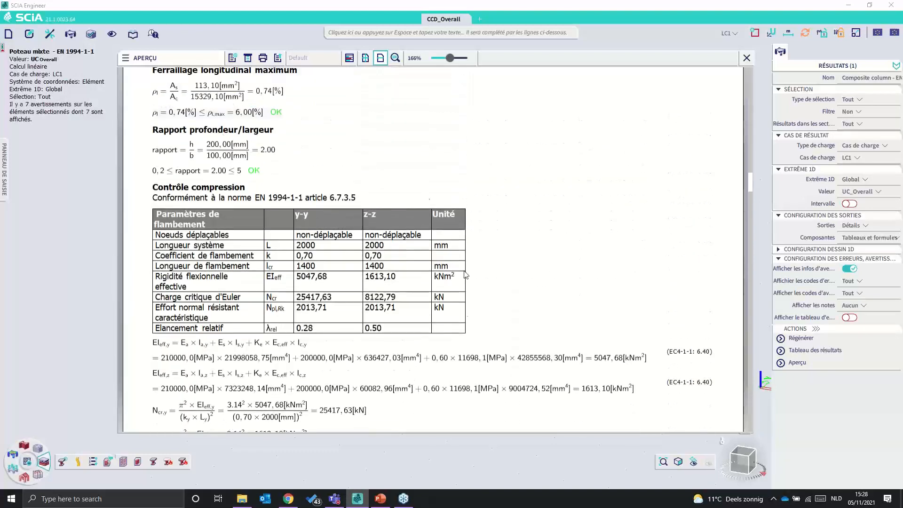
{"action": "scroll", "coordinate": [466, 275], "scroll_direction": "down", "scroll_amount": 3}
{"action": "scroll", "coordinate": [464, 312], "scroll_direction": "down", "scroll_amount": 9}
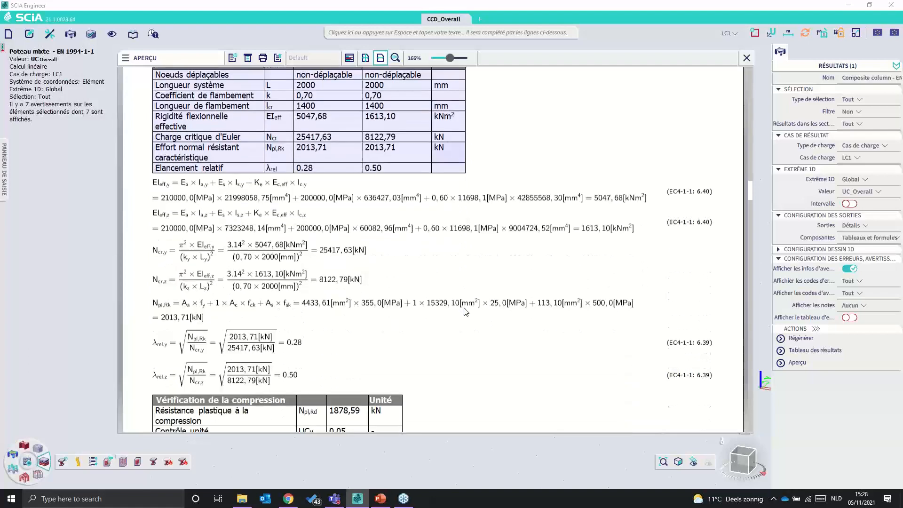
{"action": "scroll", "coordinate": [466, 312], "scroll_direction": "down", "scroll_amount": 7}
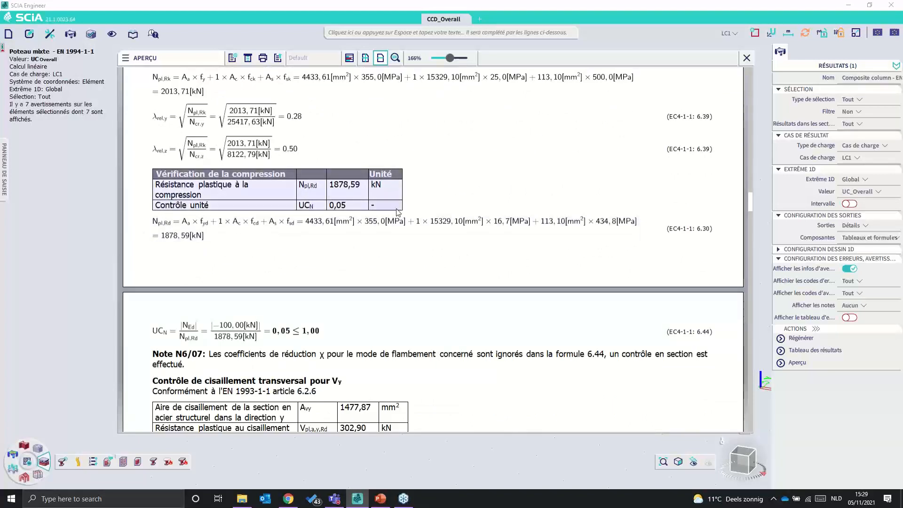
{"action": "scroll", "coordinate": [400, 299], "scroll_direction": "down", "scroll_amount": 4}
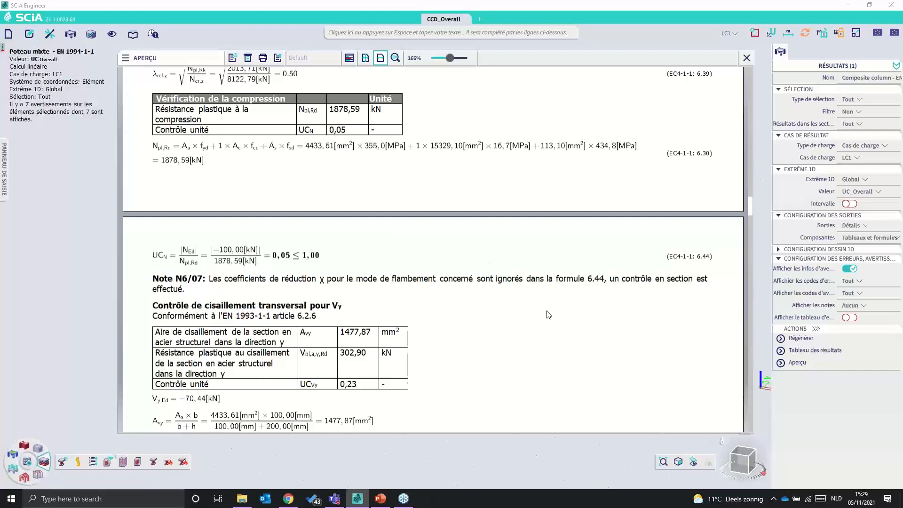
- Read the transverse shear checks for Vy and Vz per EN 1993-1-1 article 6.2.6, including shear areas, plastic resistances and unity checks
{"action": "scroll", "coordinate": [549, 314], "scroll_direction": "down", "scroll_amount": 5}
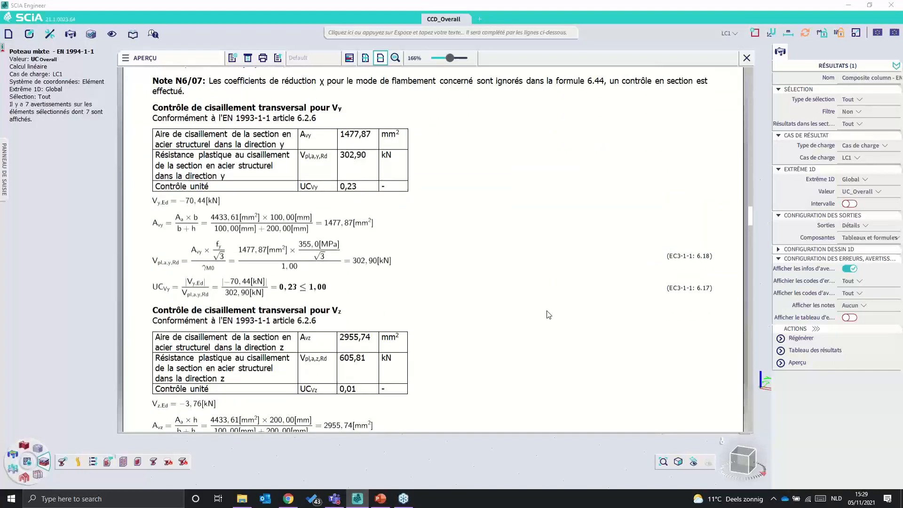
{"action": "scroll", "coordinate": [549, 314], "scroll_direction": "up", "scroll_amount": 3}
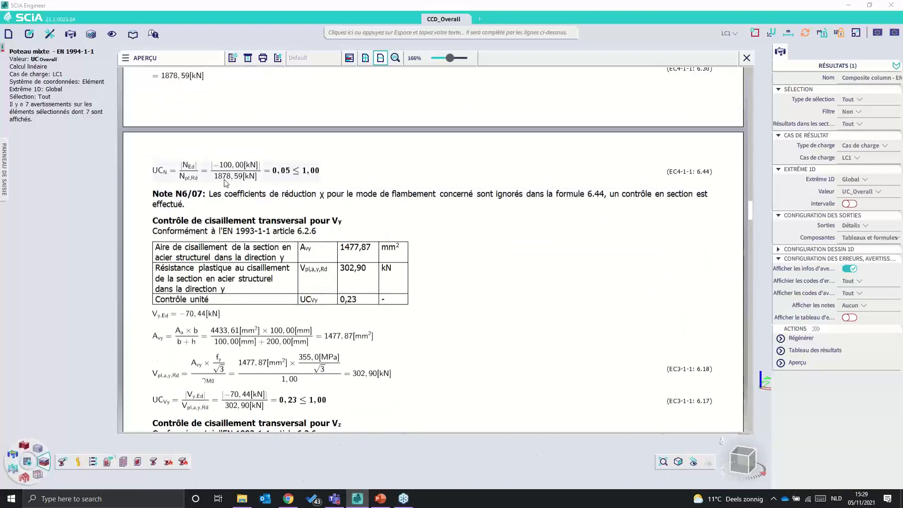
{"action": "scroll", "coordinate": [527, 262], "scroll_direction": "down", "scroll_amount": 3}
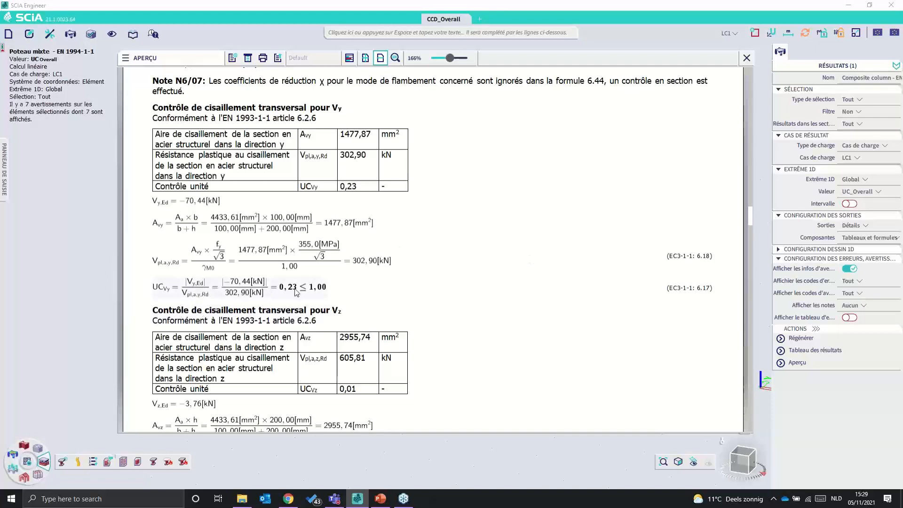
{"action": "scroll", "coordinate": [446, 303], "scroll_direction": "down", "scroll_amount": 2}
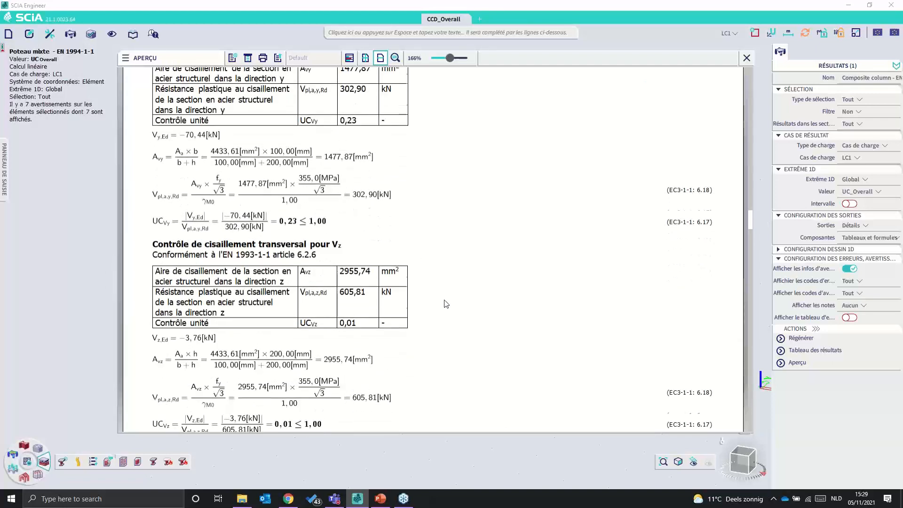
- Examine the interaction curve for combined compression and My bending, including its table of characteristic points and its diagram
{"action": "scroll", "coordinate": [446, 303], "scroll_direction": "down", "scroll_amount": 6}
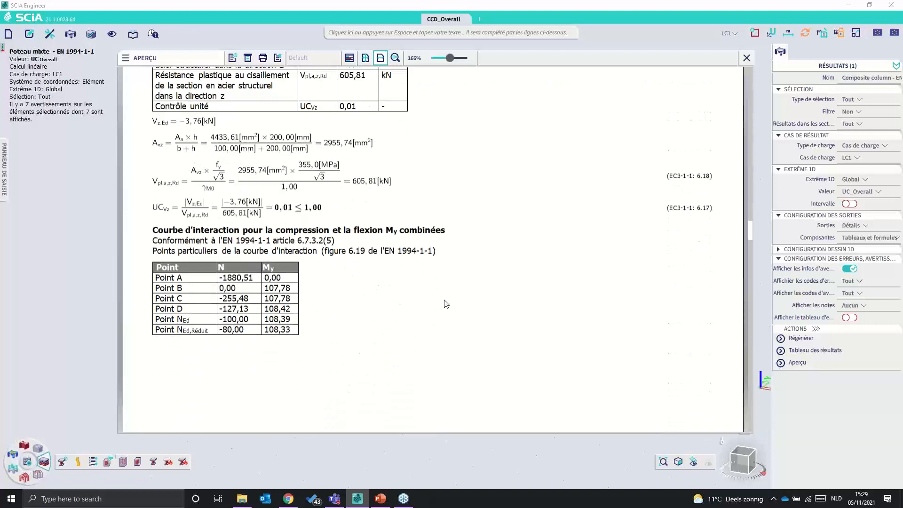
{"action": "scroll", "coordinate": [446, 304], "scroll_direction": "down", "scroll_amount": 4}
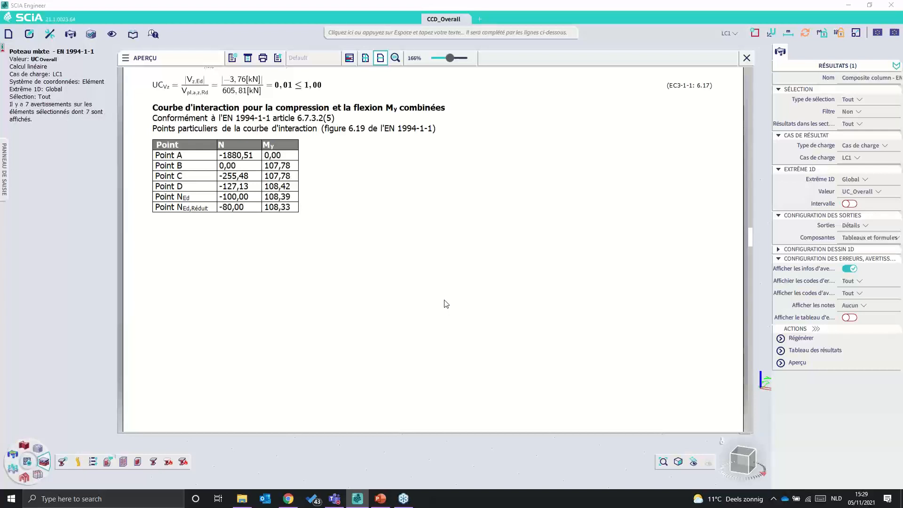
{"action": "scroll", "coordinate": [446, 304], "scroll_direction": "down", "scroll_amount": 1}
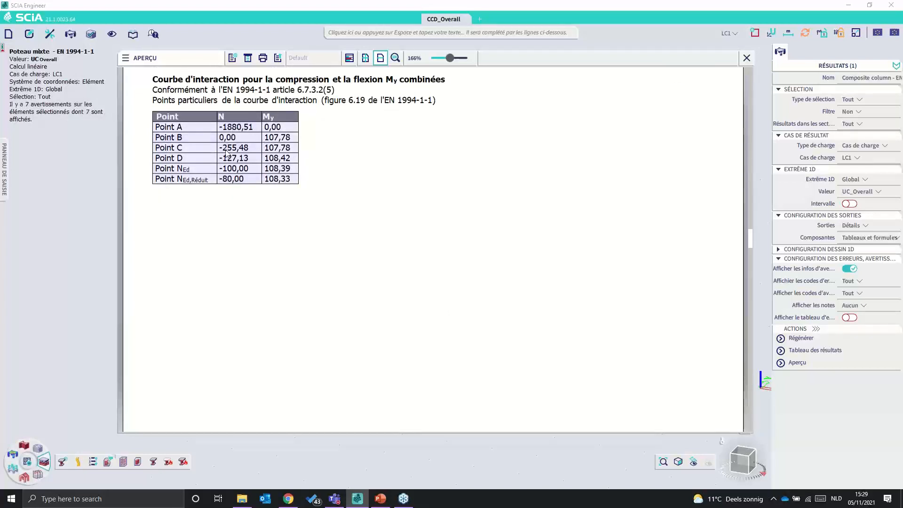
{"action": "scroll", "coordinate": [474, 238], "scroll_direction": "down", "scroll_amount": 3}
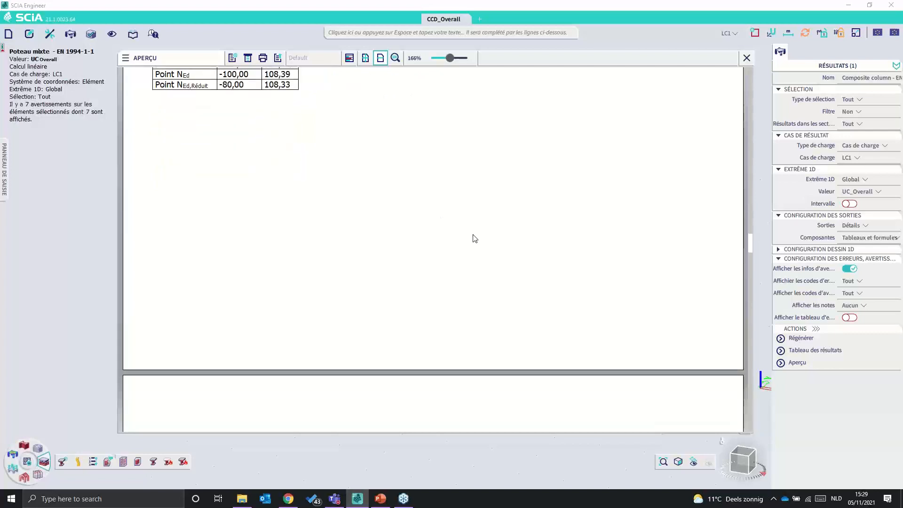
{"action": "scroll", "coordinate": [475, 238], "scroll_direction": "down", "scroll_amount": 8}
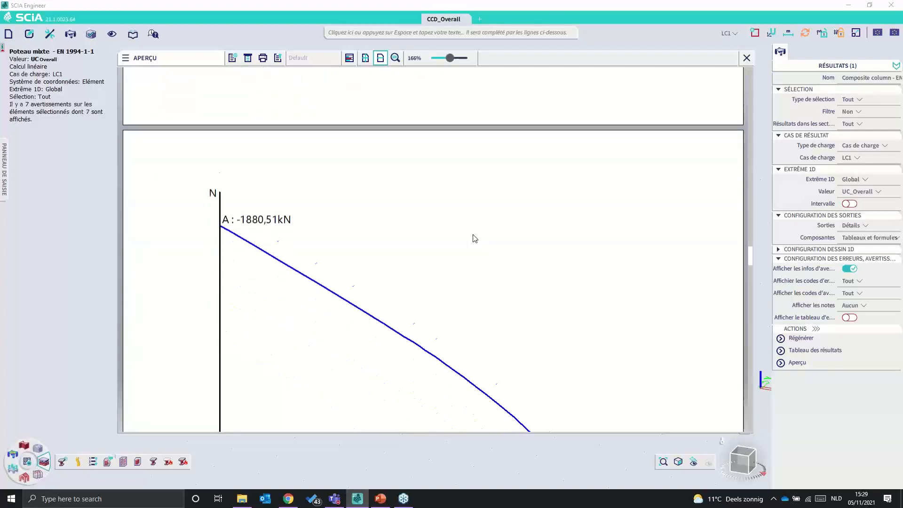
{"action": "scroll", "coordinate": [474, 238], "scroll_direction": "down", "scroll_amount": 6}
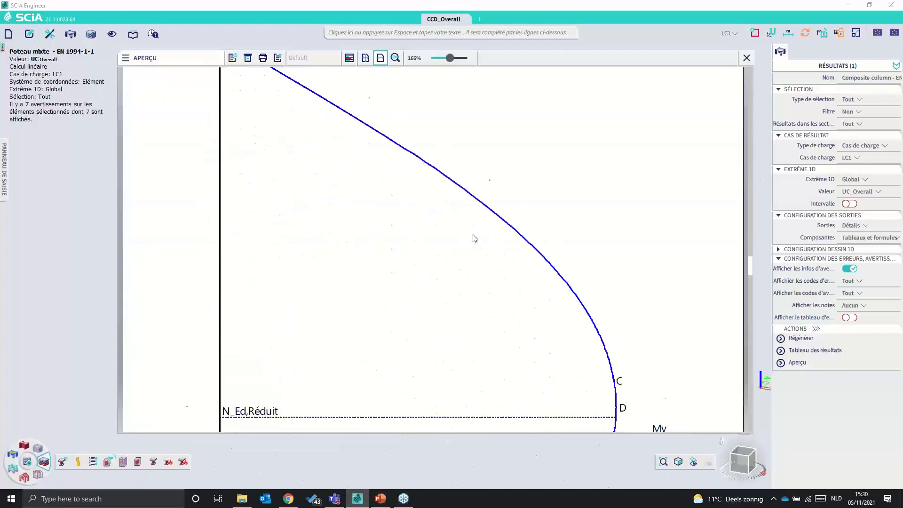
{"action": "scroll", "coordinate": [474, 238], "scroll_direction": "down", "scroll_amount": 2}
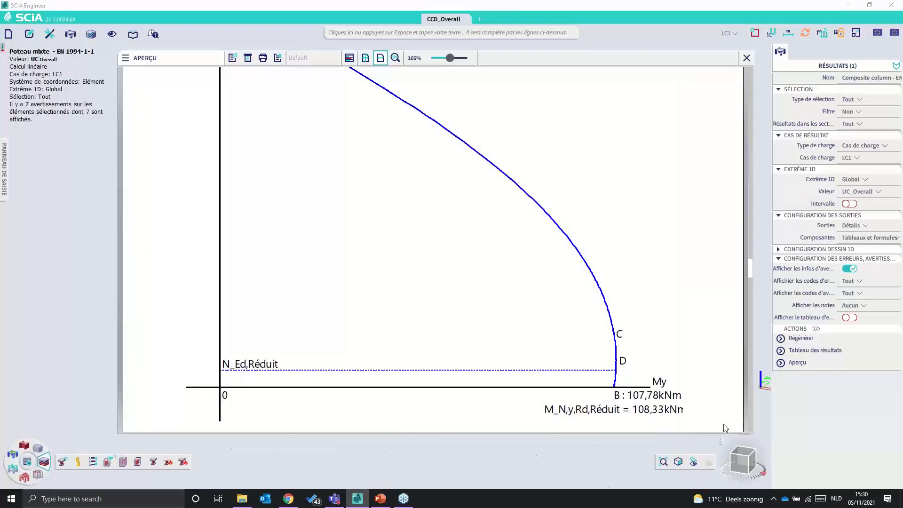
- Shrink the report preview to fit the My interaction diagram and study the N_Ed,Réduit line and points A to D
{"action": "left_click_drag", "start_coordinate": [739, 431], "coordinate": [632, 425]}
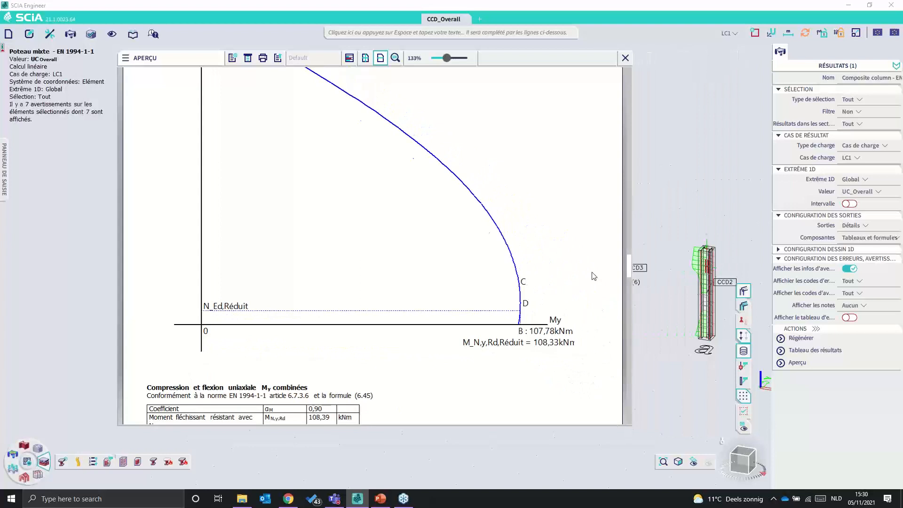
{"action": "scroll", "coordinate": [592, 278], "scroll_direction": "up", "scroll_amount": 3}
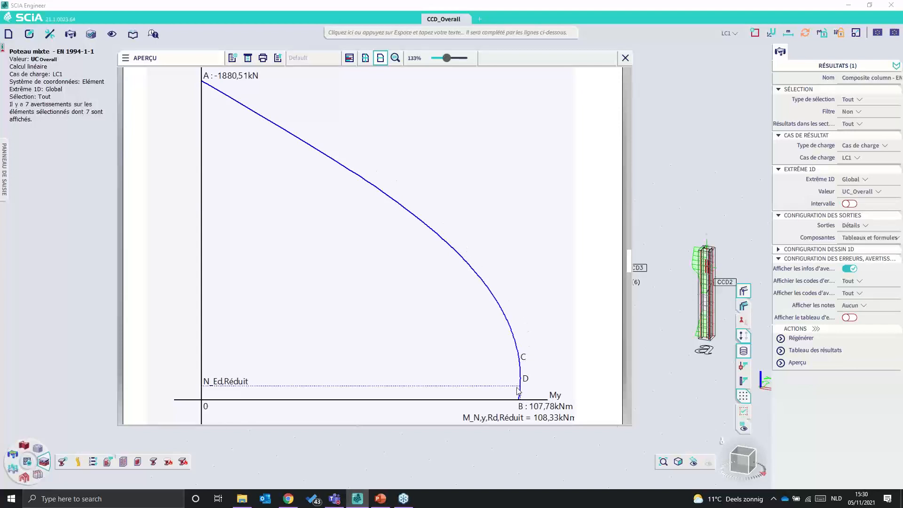
{"action": "scroll", "coordinate": [548, 370], "scroll_direction": "down", "scroll_amount": 5}
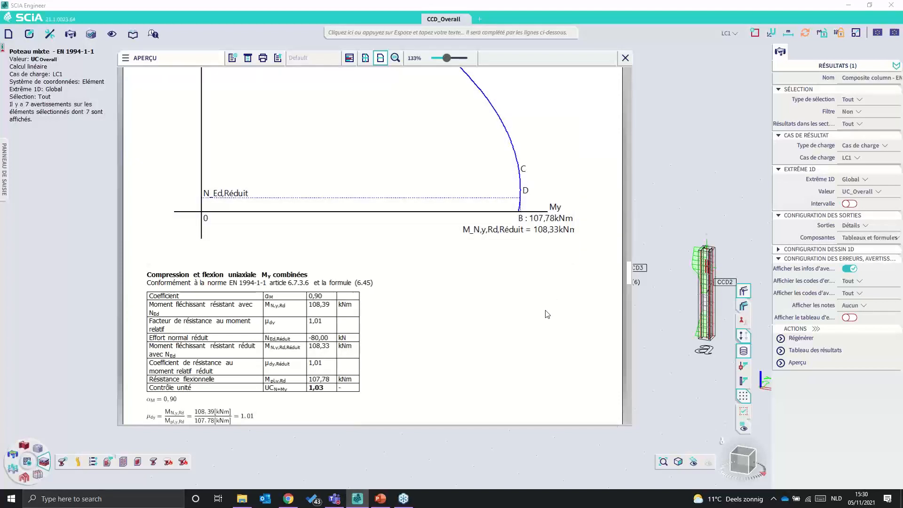
{"action": "scroll", "coordinate": [546, 313], "scroll_direction": "up", "scroll_amount": 2}
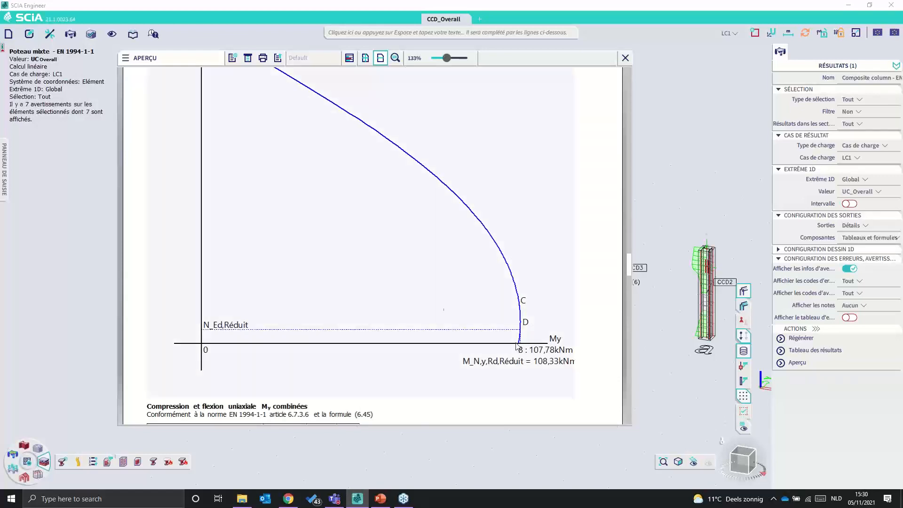
- Read the combined compression and uniaxial My bending check per article 6.7.3.6 and formula 6.45, continuing to the Mz interaction curve points
{"action": "scroll", "coordinate": [534, 362], "scroll_direction": "down", "scroll_amount": 3}
{"action": "scroll", "coordinate": [532, 365], "scroll_direction": "down", "scroll_amount": 6}
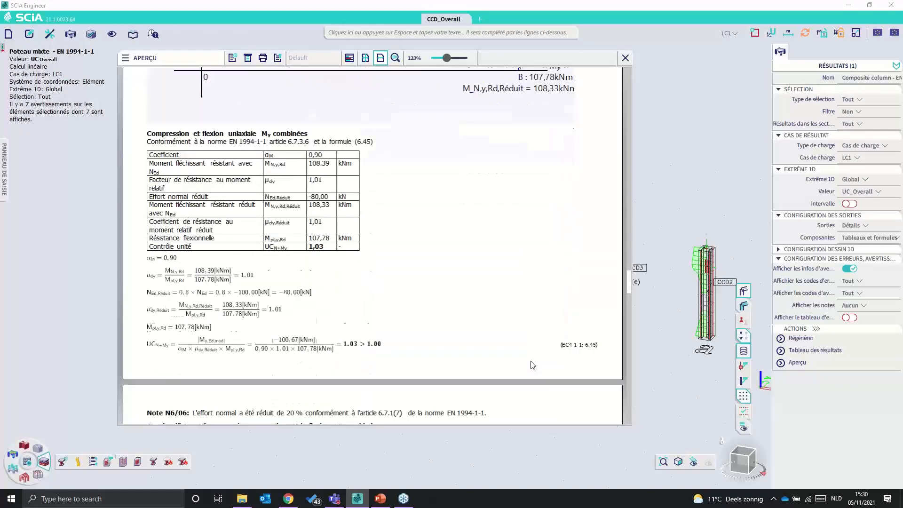
{"action": "scroll", "coordinate": [532, 365], "scroll_direction": "down", "scroll_amount": 2}
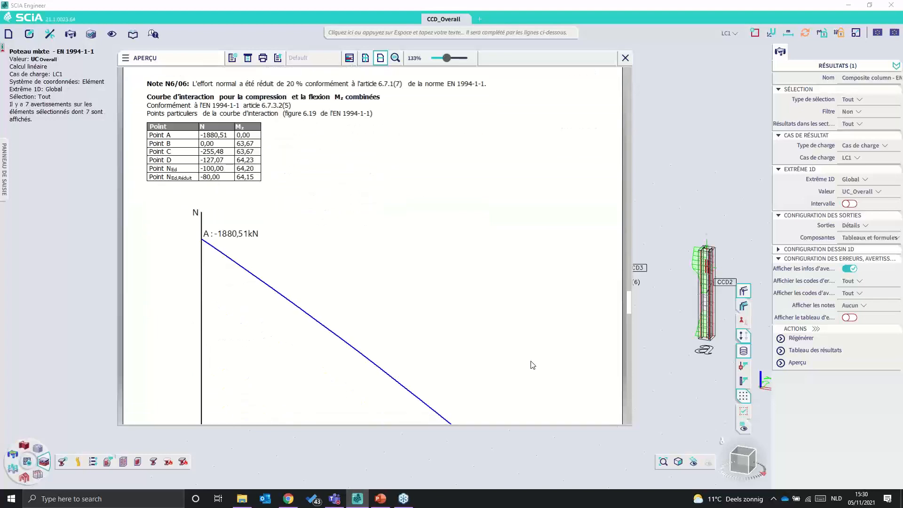
- Study the Mz interaction diagram and read the uniaxial Mz and biaxial bending checks per articles 6.7.3.6 and 6.7.3.7, formulas 6.45 to 6.47
{"action": "scroll", "coordinate": [513, 246], "scroll_direction": "down", "scroll_amount": 5}
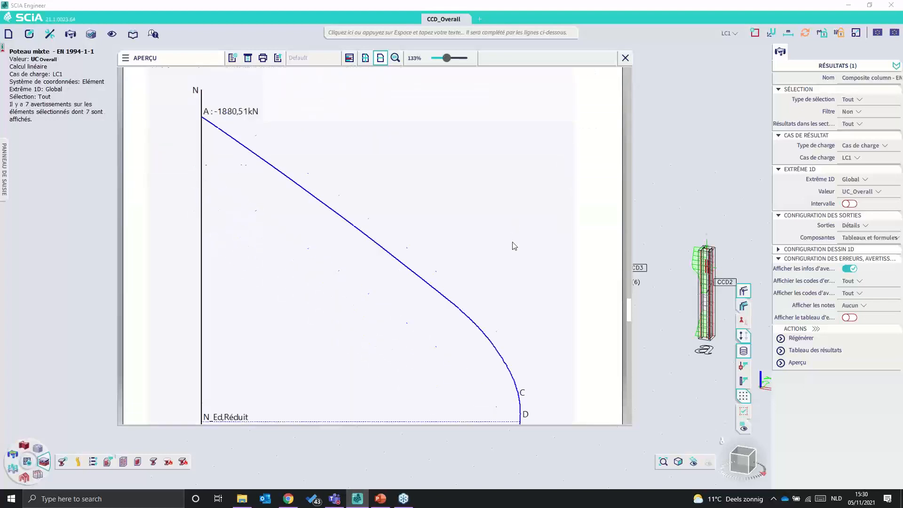
{"action": "scroll", "coordinate": [458, 327], "scroll_direction": "down", "scroll_amount": 5}
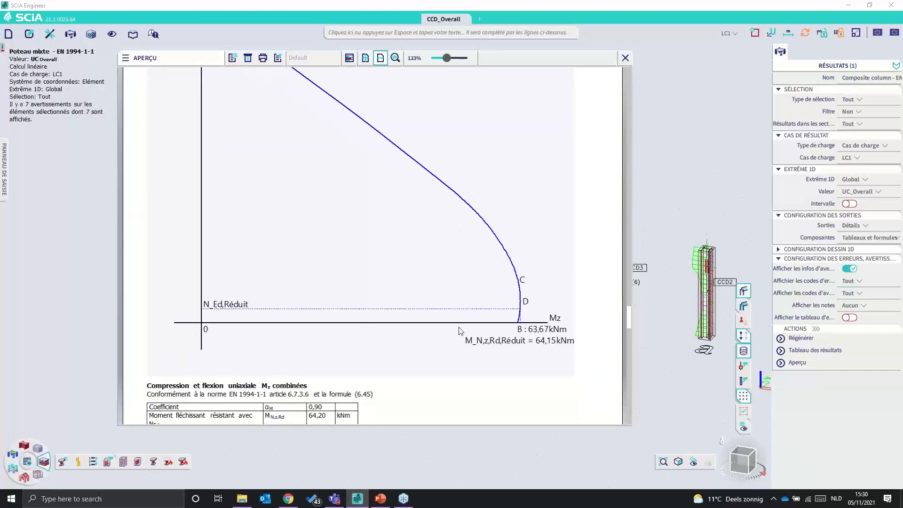
{"action": "scroll", "coordinate": [460, 331], "scroll_direction": "down", "scroll_amount": 8}
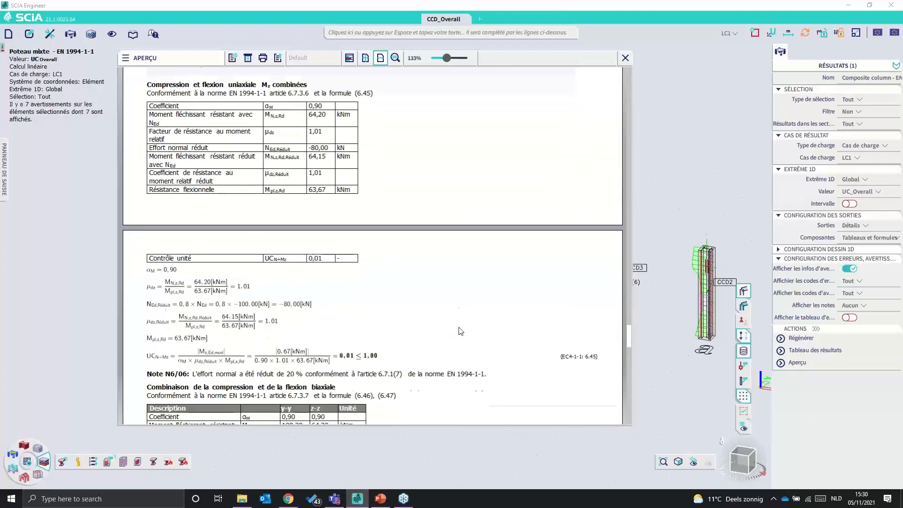
{"action": "scroll", "coordinate": [460, 331], "scroll_direction": "down", "scroll_amount": 4}
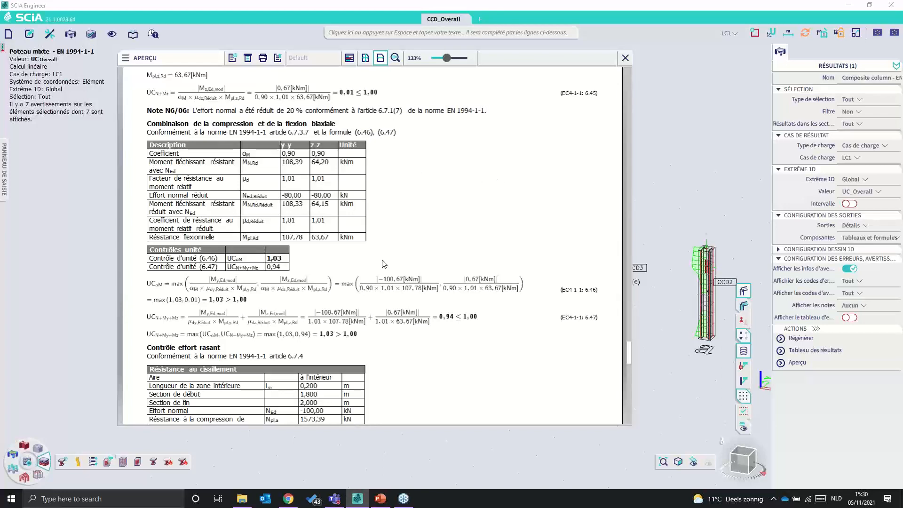
{"action": "scroll", "coordinate": [384, 264], "scroll_direction": "down", "scroll_amount": 1}
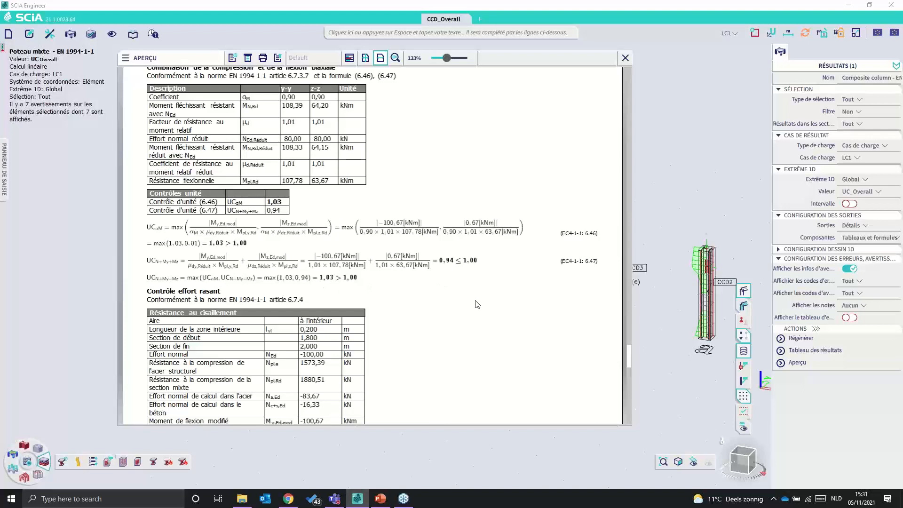
- Read the longitudinal shear check per EN 1994-1-1 article 6.7.4, from its resistance table to the formulas and warning, and close the report preview
{"action": "scroll", "coordinate": [475, 304], "scroll_direction": "down", "scroll_amount": 5}
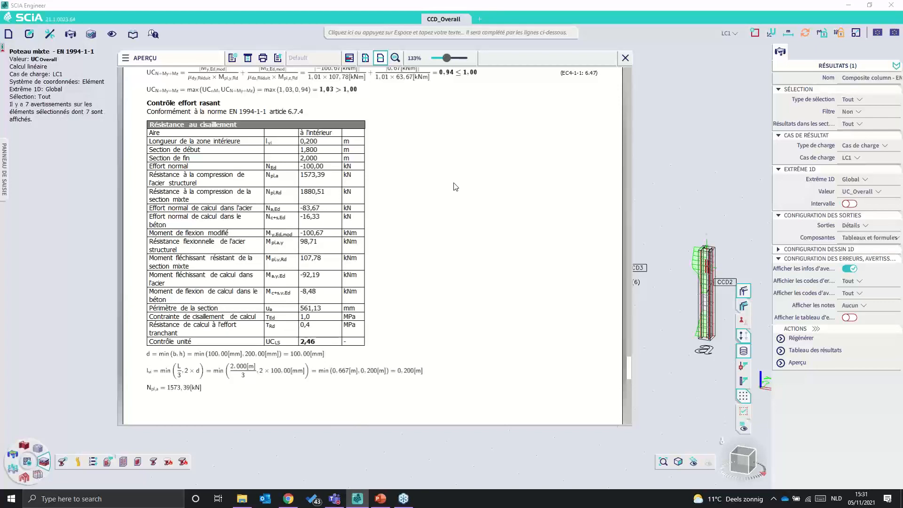
{"action": "scroll", "coordinate": [456, 186], "scroll_direction": "down", "scroll_amount": 3}
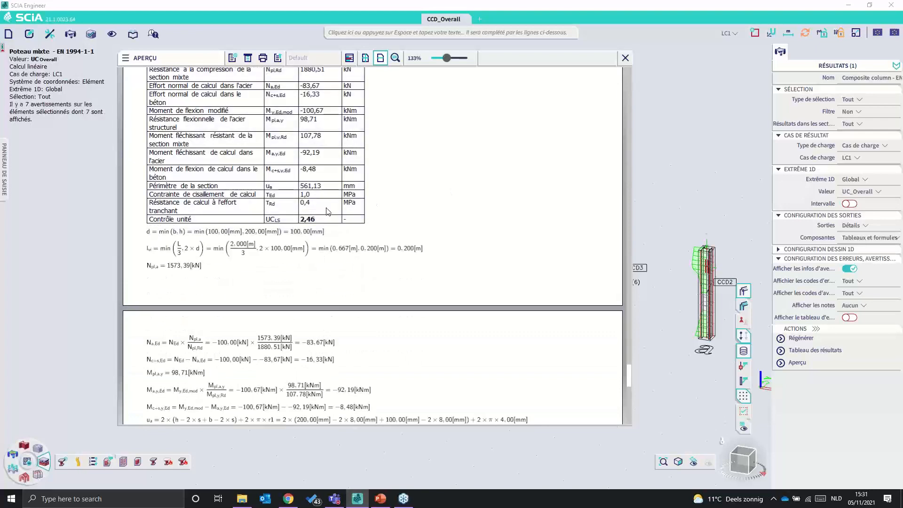
{"action": "scroll", "coordinate": [510, 240], "scroll_direction": "down", "scroll_amount": 3}
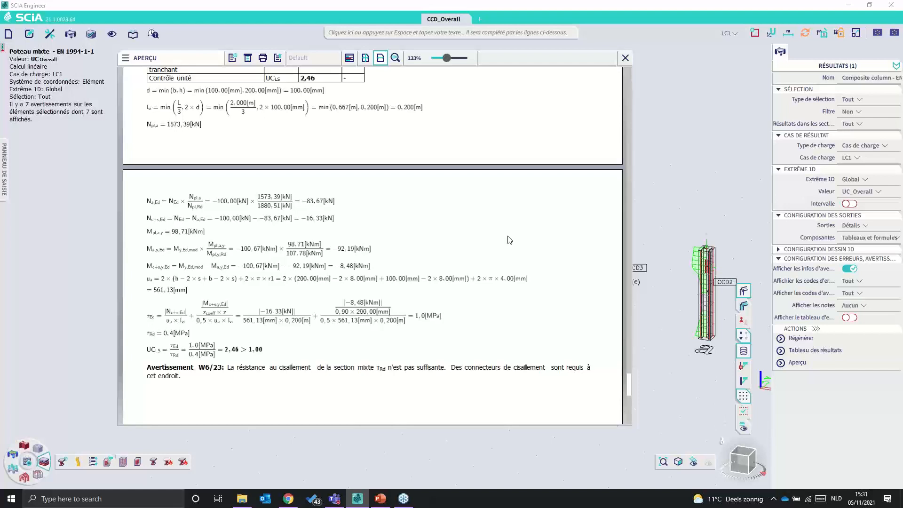
{"action": "scroll", "coordinate": [509, 240], "scroll_direction": "down", "scroll_amount": 1}
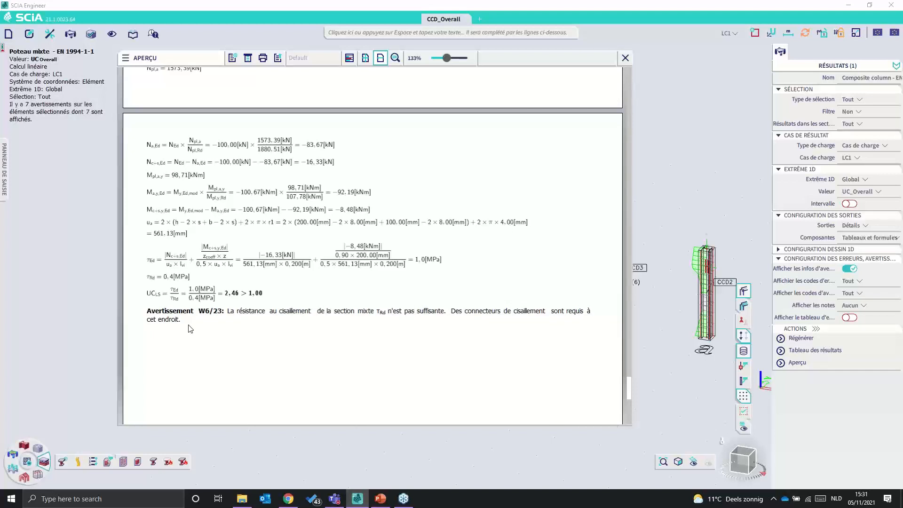
{"action": "scroll", "coordinate": [464, 163], "scroll_direction": "up", "scroll_amount": 3}
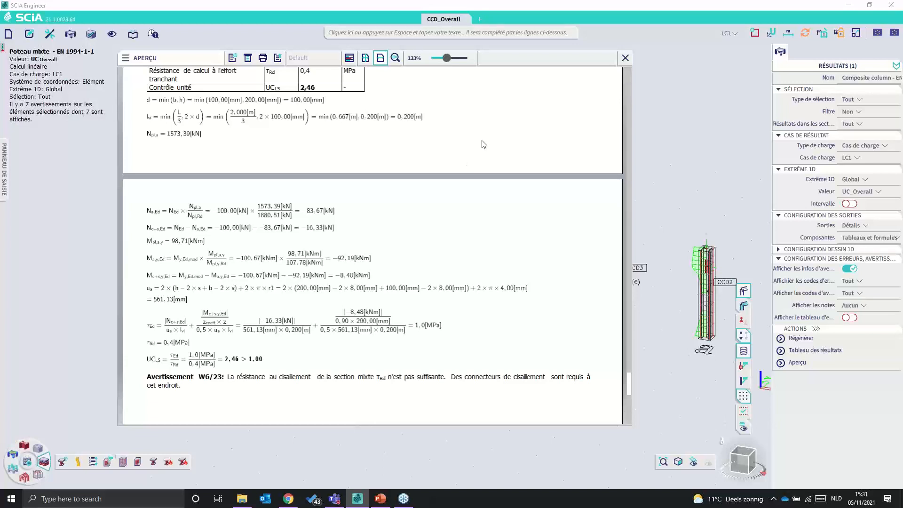
{"action": "left_click", "coordinate": [625, 58]}
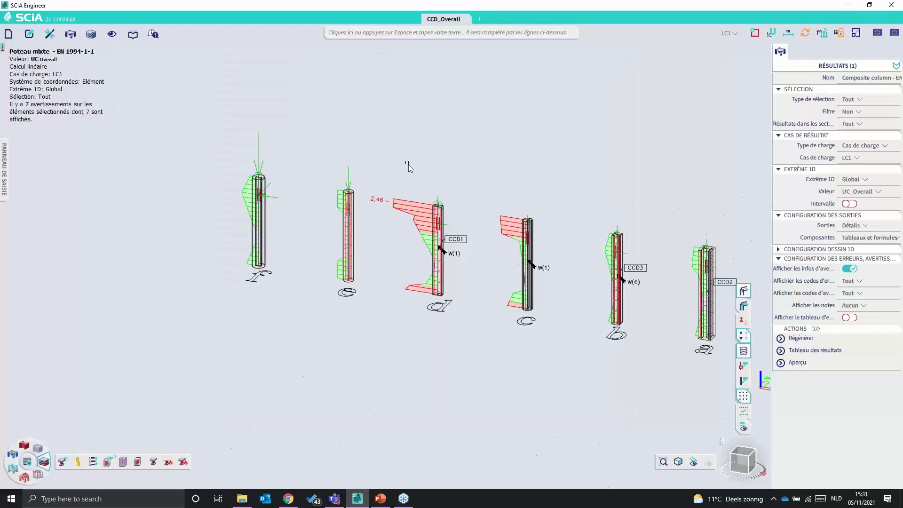
- Restrict the composite column check to the current selection, column e, and regenerate its results
{"action": "left_click", "coordinate": [355, 216]}
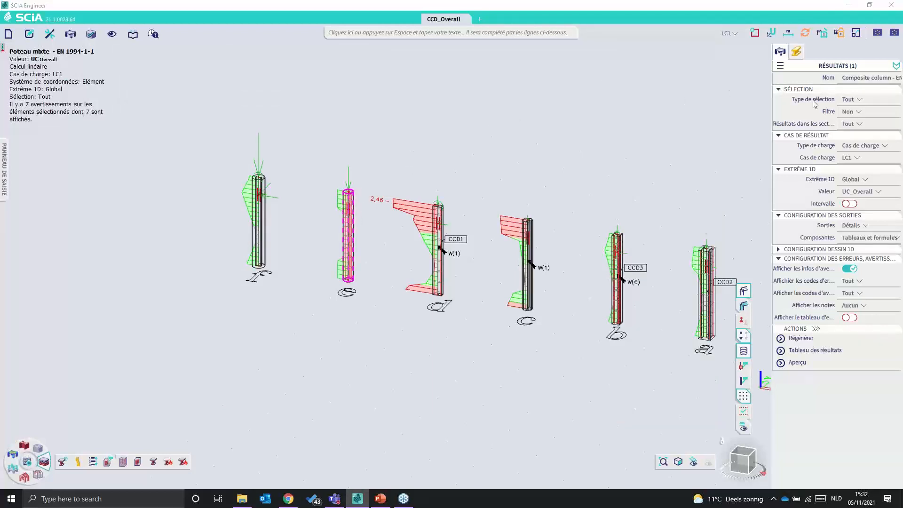
{"action": "left_click", "coordinate": [864, 99]}
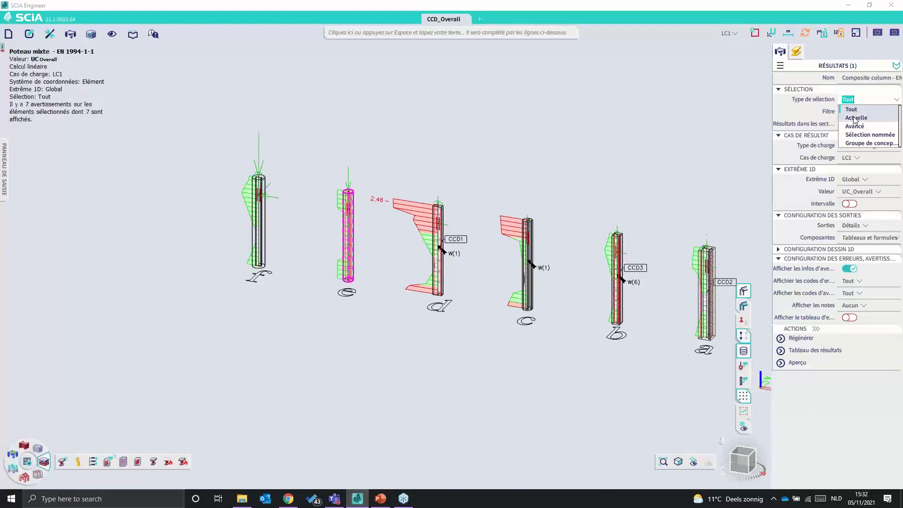
{"action": "left_click", "coordinate": [856, 119]}
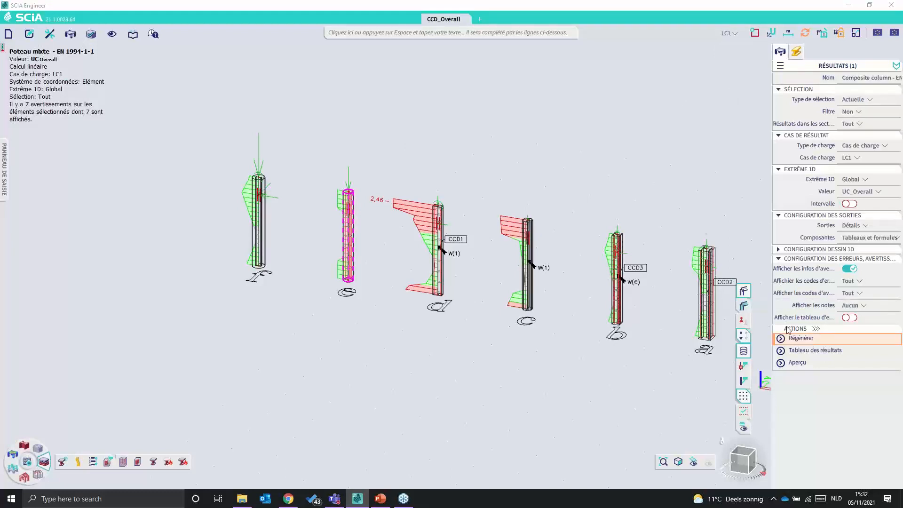
{"action": "left_click", "coordinate": [803, 338]}
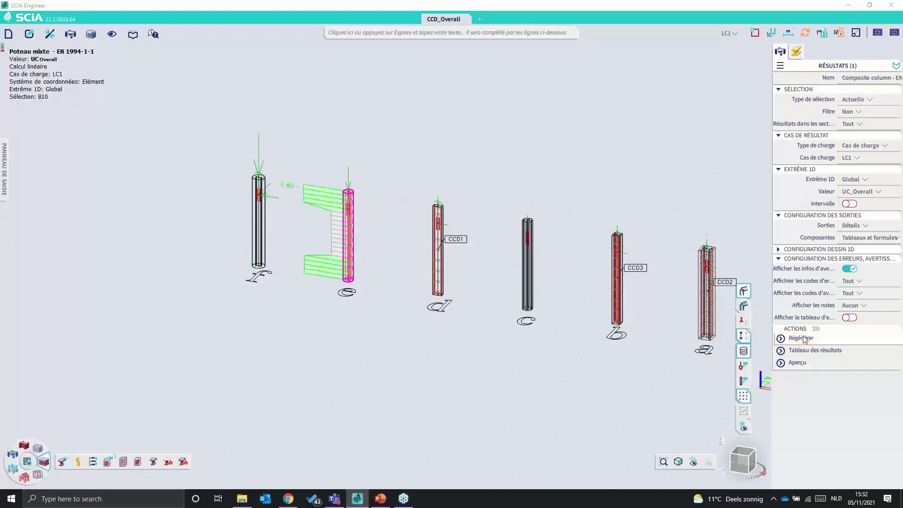
- Open column e's detailed report in a wider preview, review its materials, internal forces and section characteristics, and close it
{"action": "left_click", "coordinate": [790, 364]}
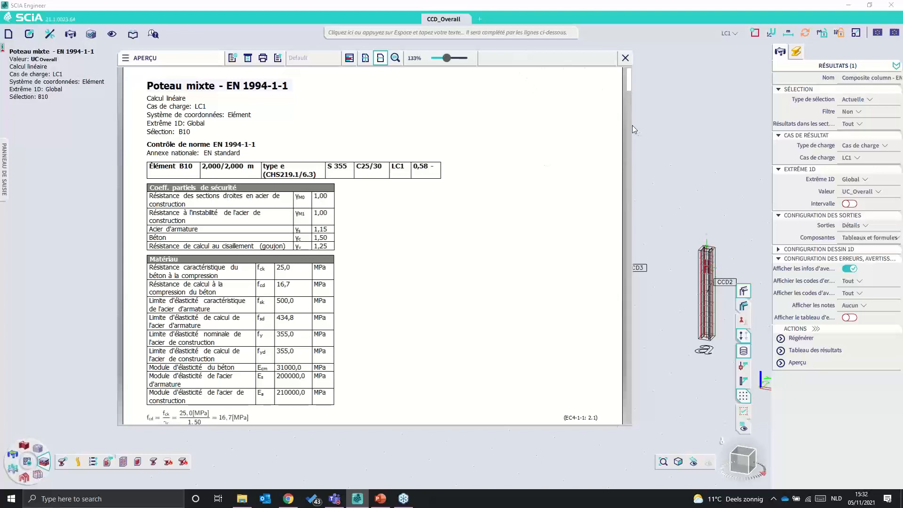
{"action": "left_click_drag", "start_coordinate": [630, 125], "coordinate": [677, 141]}
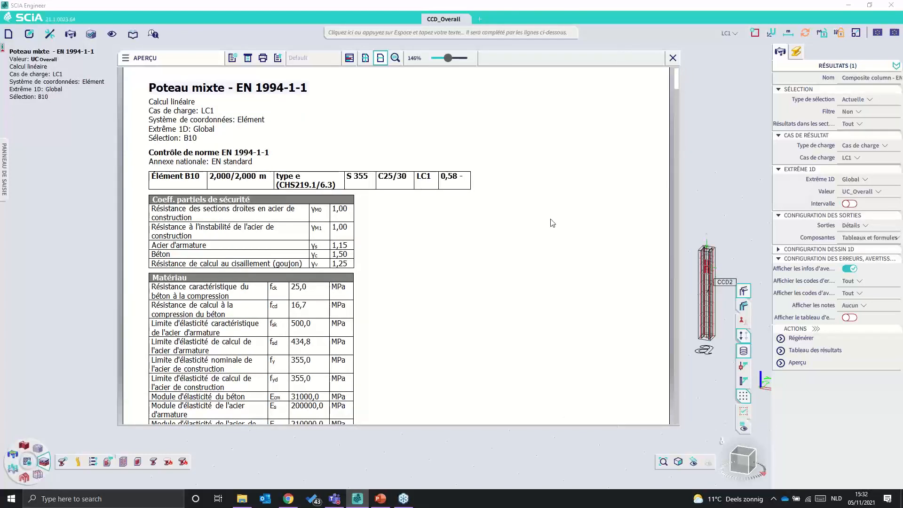
{"action": "scroll", "coordinate": [527, 252], "scroll_direction": "down", "scroll_amount": 3}
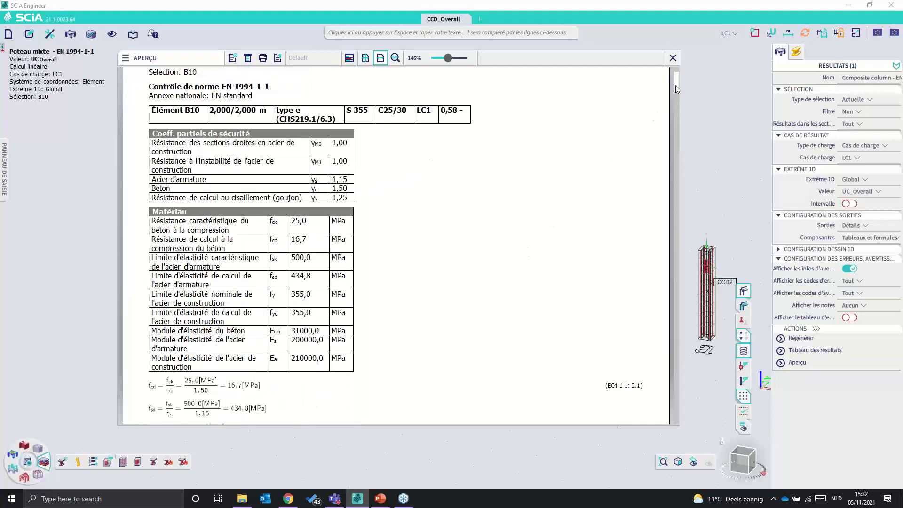
{"action": "mouse_move", "coordinate": [676, 85]}
{"action": "left_mouse_down"}
{"action": "mouse_move", "coordinate": [675, 134]}
{"action": "mouse_move", "coordinate": [674, 92]}
{"action": "left_mouse_up"}
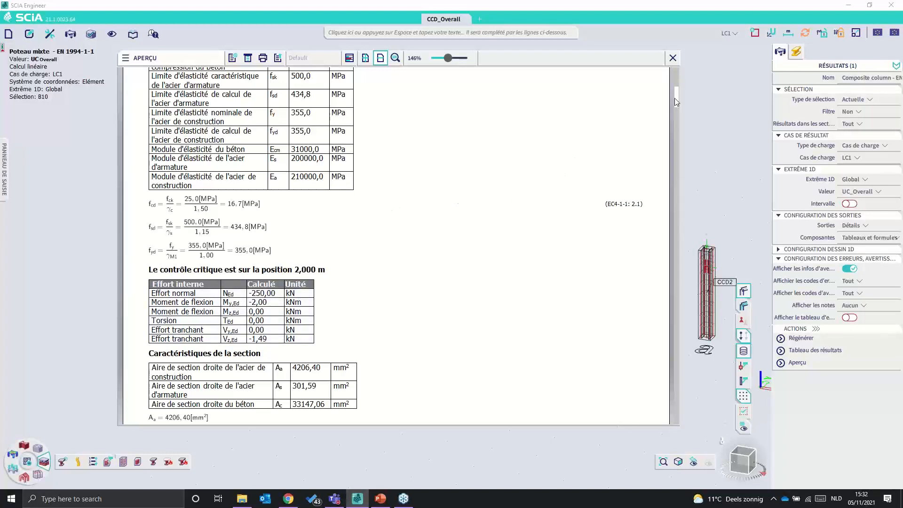
{"action": "left_click_drag", "start_coordinate": [675, 98], "coordinate": [675, 102]}
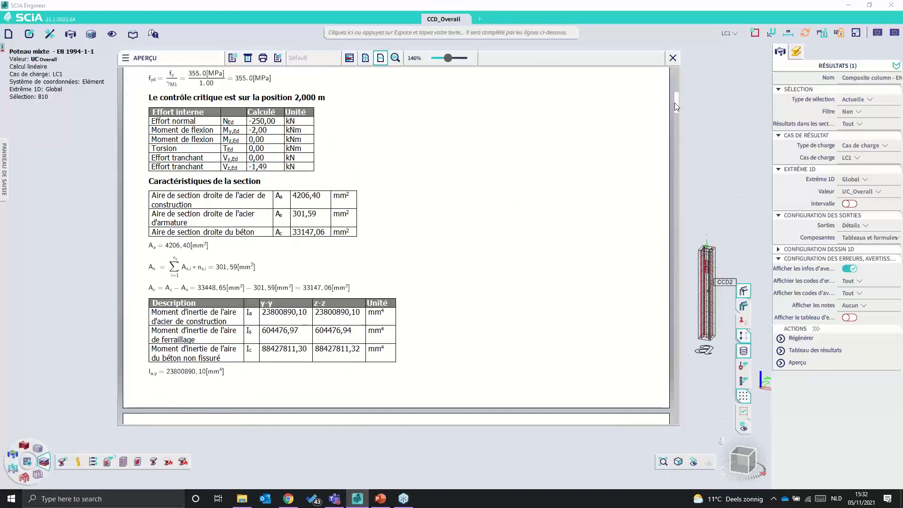
{"action": "left_click", "coordinate": [673, 57]}
- Delete the 2 kNm My nodal moment acting at the top of column e
{"action": "scroll", "coordinate": [324, 185], "scroll_direction": "up", "scroll_amount": 5}
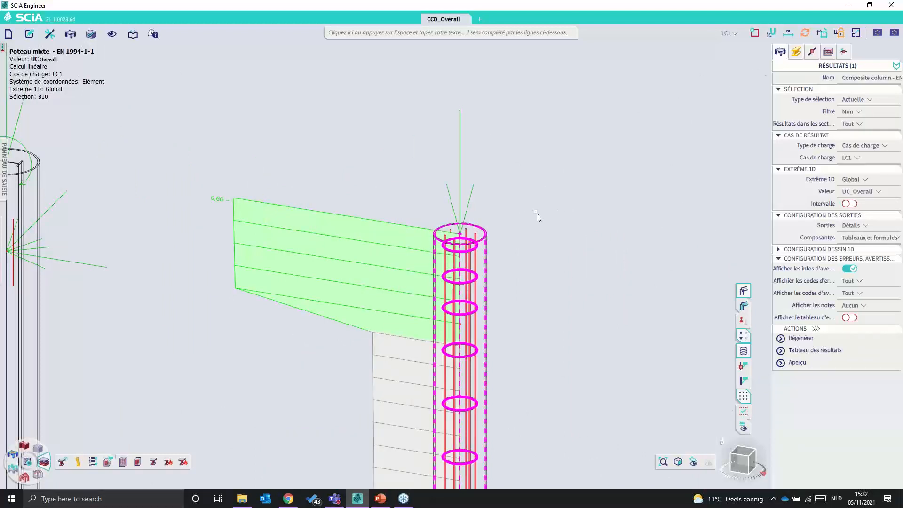
{"action": "left_click", "coordinate": [844, 54]}
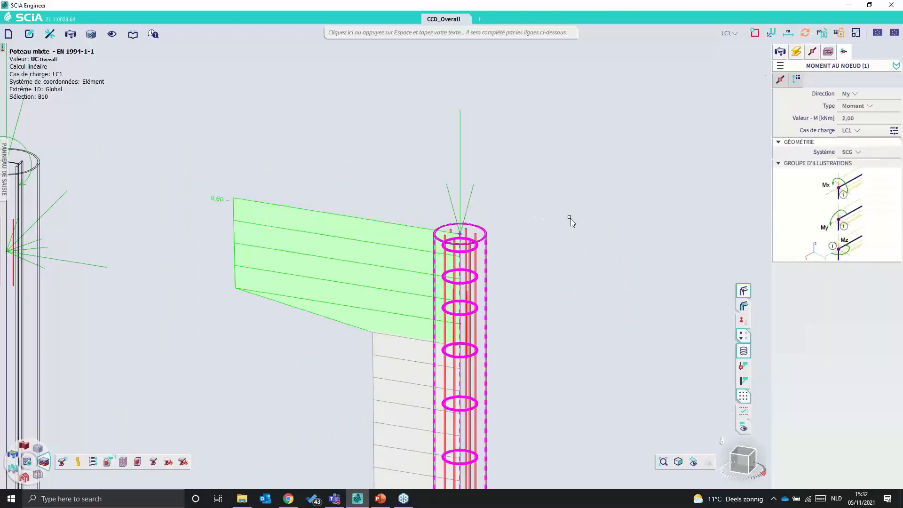
{"action": "key", "text": "Escape"}
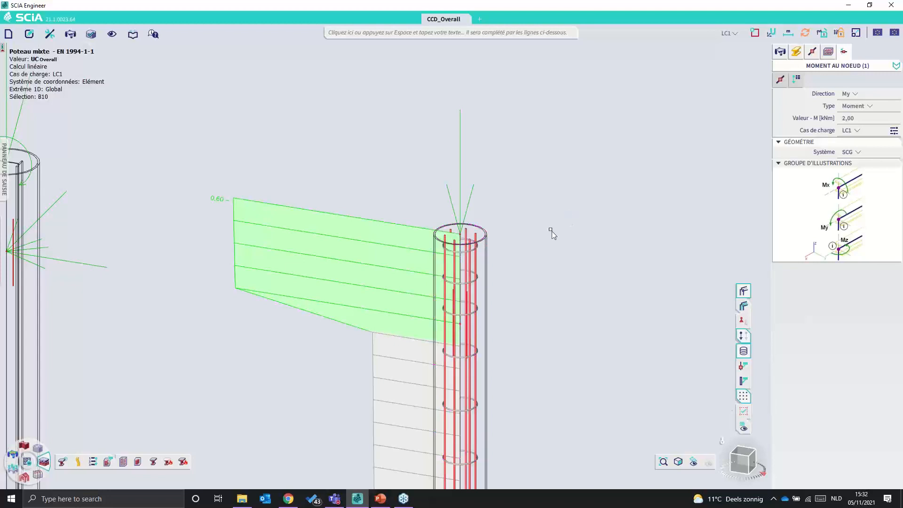
{"action": "mouse_move", "coordinate": [504, 251]}
{"action": "left_mouse_down"}
{"action": "mouse_move", "coordinate": [421, 217]}
{"action": "mouse_move", "coordinate": [490, 246]}
{"action": "left_mouse_up"}
{"action": "key", "text": "Escape"}
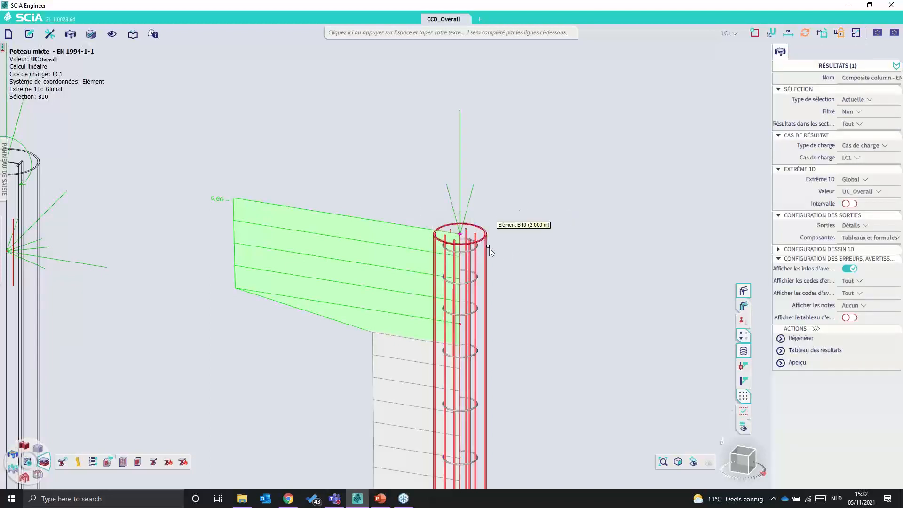
{"action": "key", "text": "Delete"}
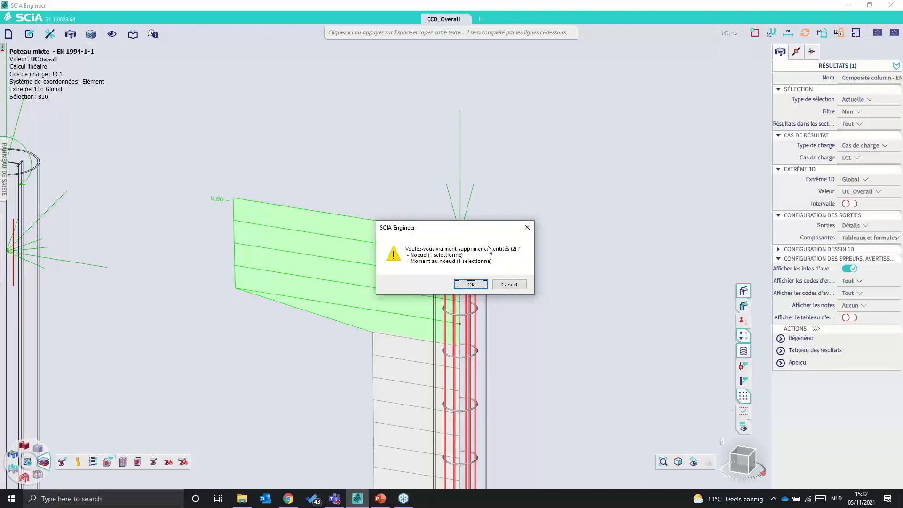
{"action": "left_click", "coordinate": [471, 285]}
- Rerun the linear finite element analysis for the modified loading
{"action": "key", "text": "F5"}
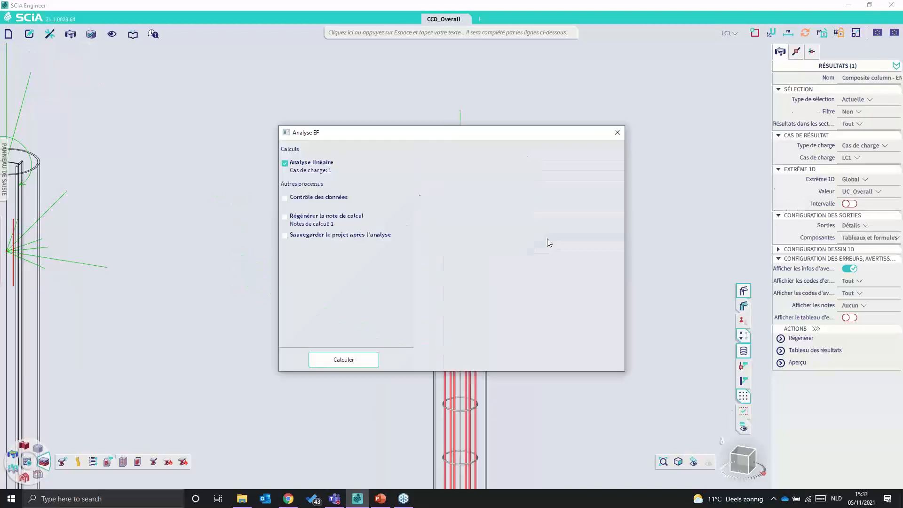
{"action": "key", "text": "Return"}
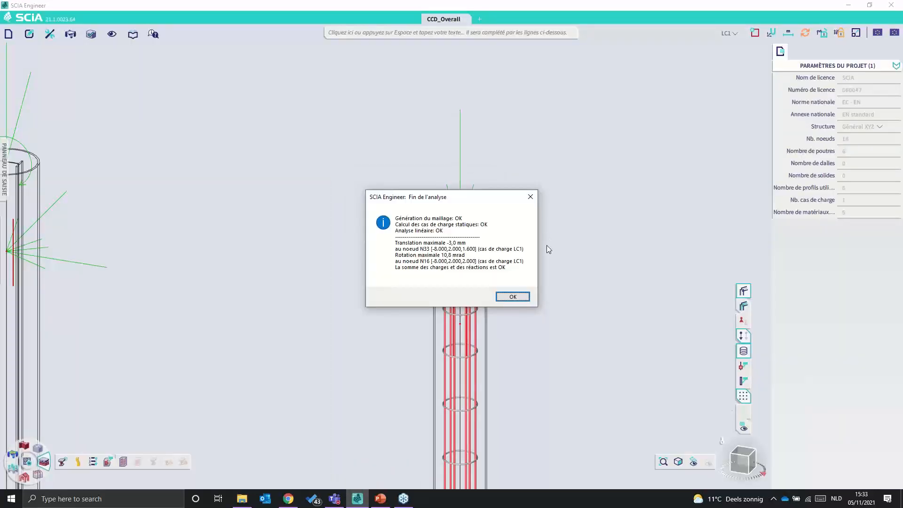
{"action": "left_click", "coordinate": [513, 297]}
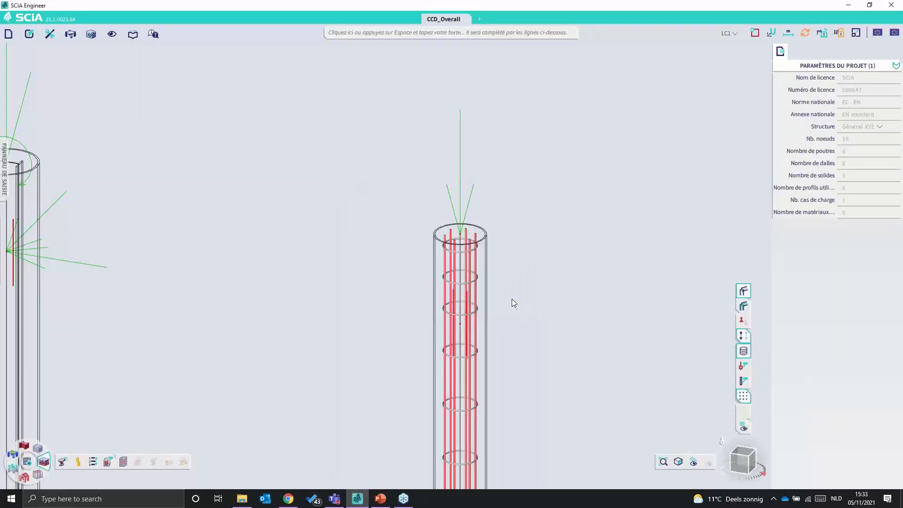
- Reopen the EN 1994-1-1 composite column check for column e and regenerate its overall unity check
{"action": "left_click", "coordinate": [488, 275]}
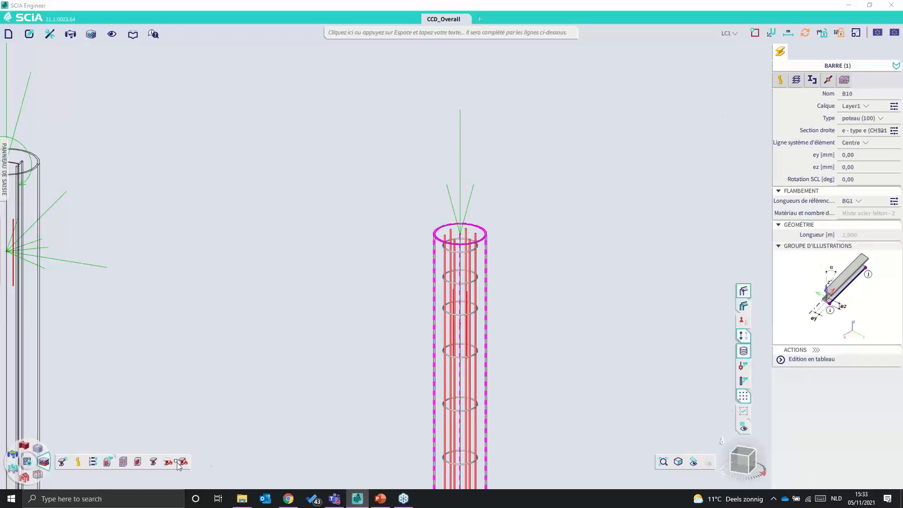
{"action": "left_click", "coordinate": [139, 462]}
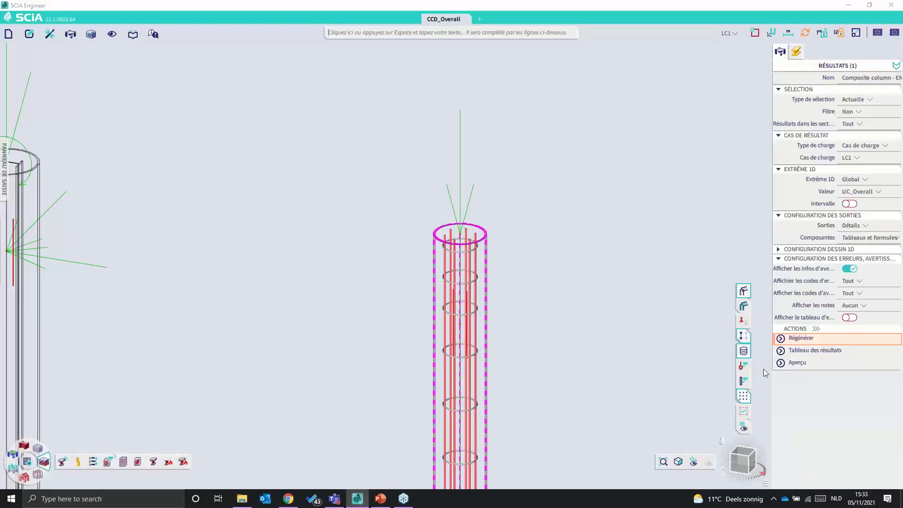
{"action": "left_click", "coordinate": [809, 338]}
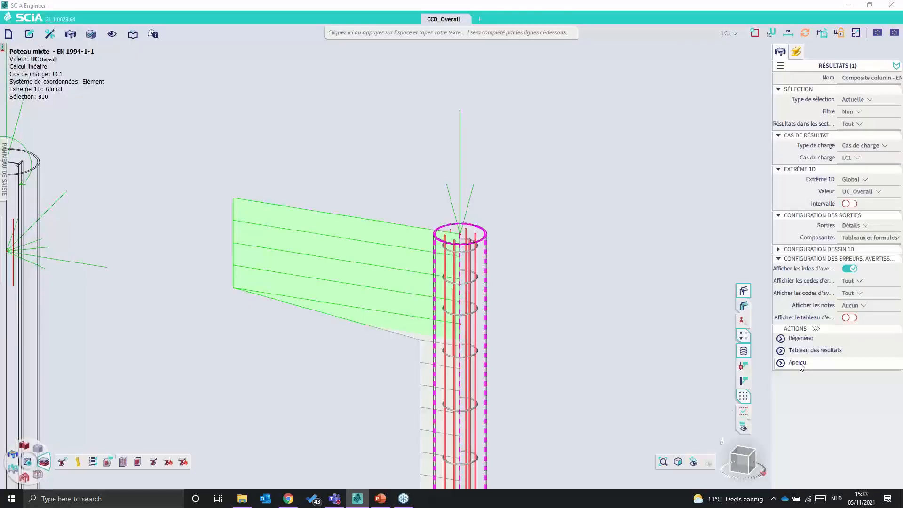
- Open column e's updated detailed report and review the internal forces, section characteristics and second-order effect notes
{"action": "left_click", "coordinate": [801, 363]}
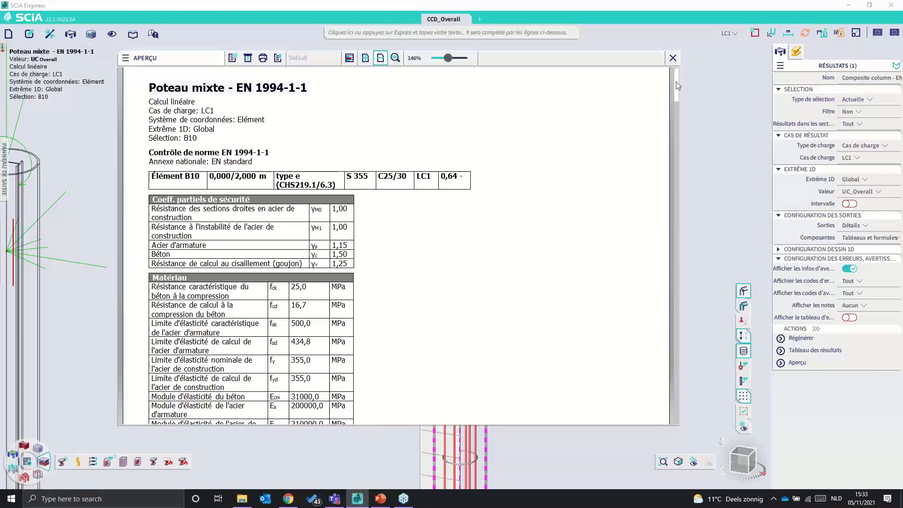
{"action": "left_click_drag", "start_coordinate": [677, 83], "coordinate": [676, 132]}
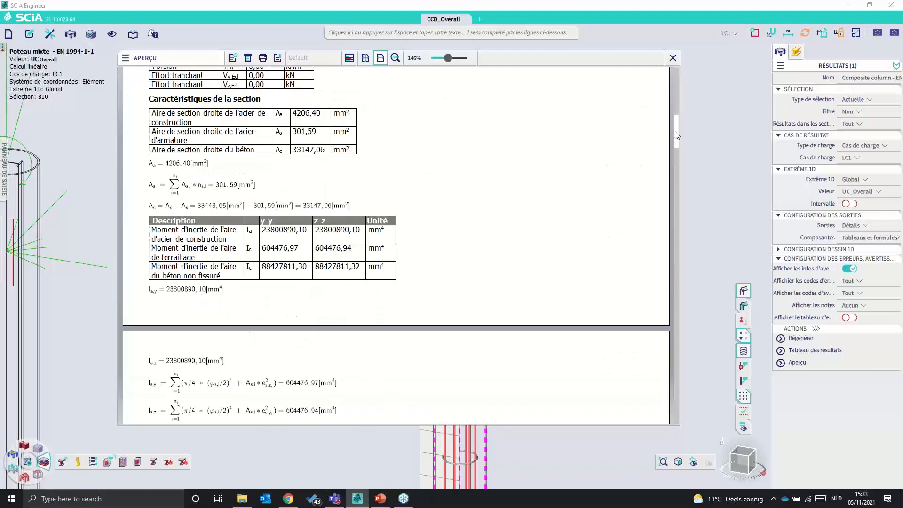
{"action": "scroll", "coordinate": [675, 135], "scroll_direction": "up", "scroll_amount": 2}
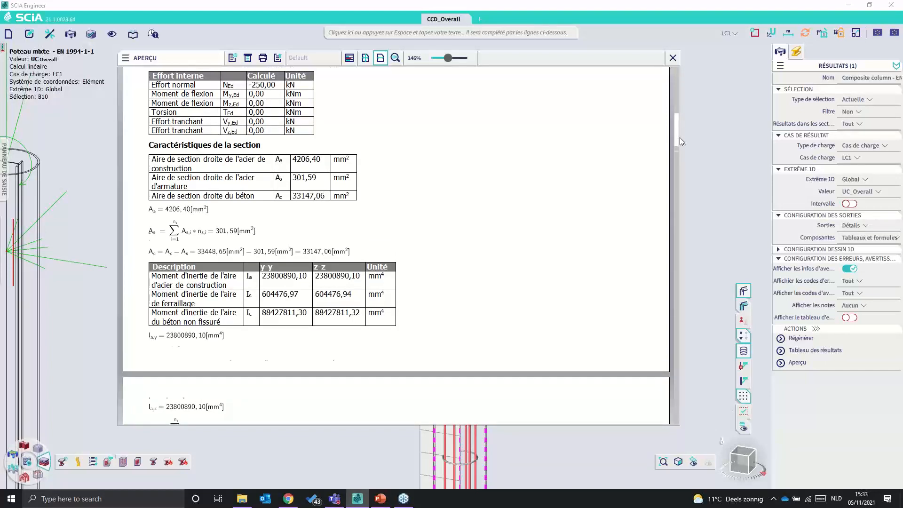
{"action": "scroll", "coordinate": [679, 138], "scroll_direction": "down", "scroll_amount": 5}
{"action": "scroll", "coordinate": [676, 174], "scroll_direction": "down", "scroll_amount": 15}
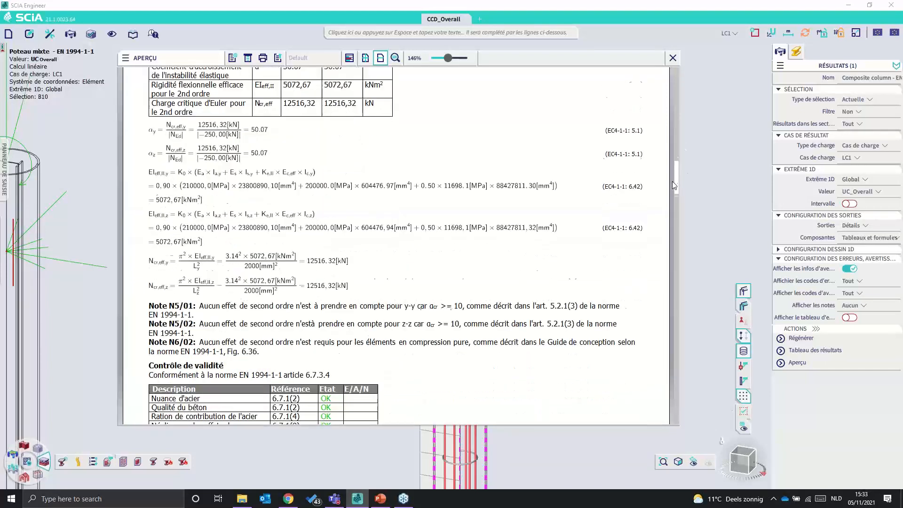
- Examine the compression check in column e's detailed report, including buckling parameters, filled-tube concrete confinement and the compression unity check
{"action": "left_click_drag", "start_coordinate": [672, 193], "coordinate": [672, 248]}
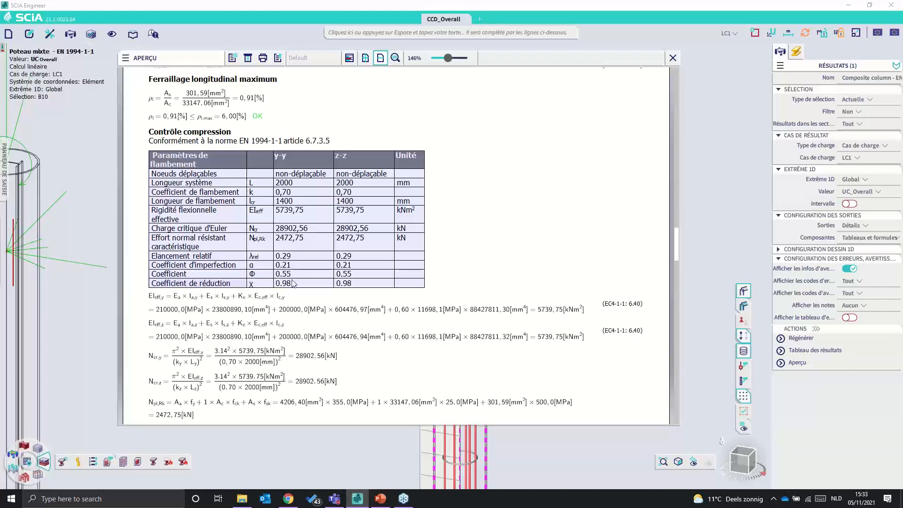
{"action": "scroll", "coordinate": [477, 272], "scroll_direction": "down", "scroll_amount": 3}
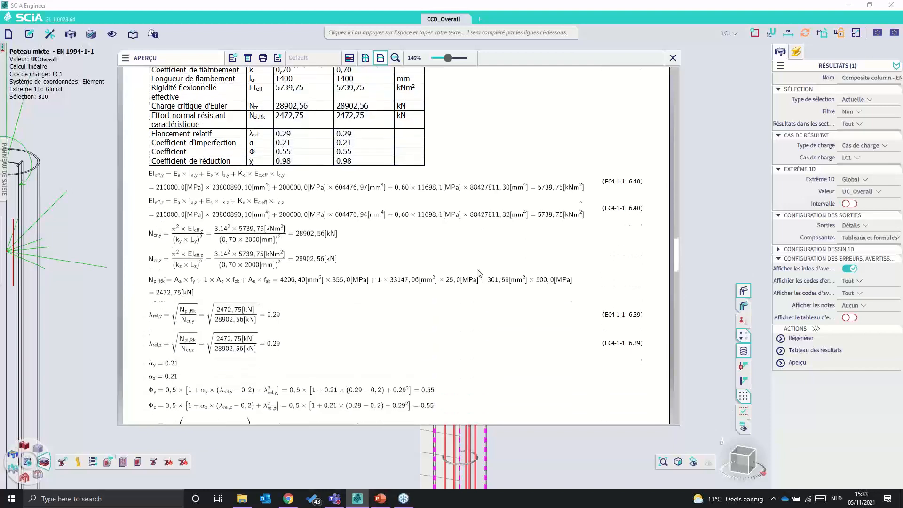
{"action": "scroll", "coordinate": [478, 273], "scroll_direction": "down", "scroll_amount": 4}
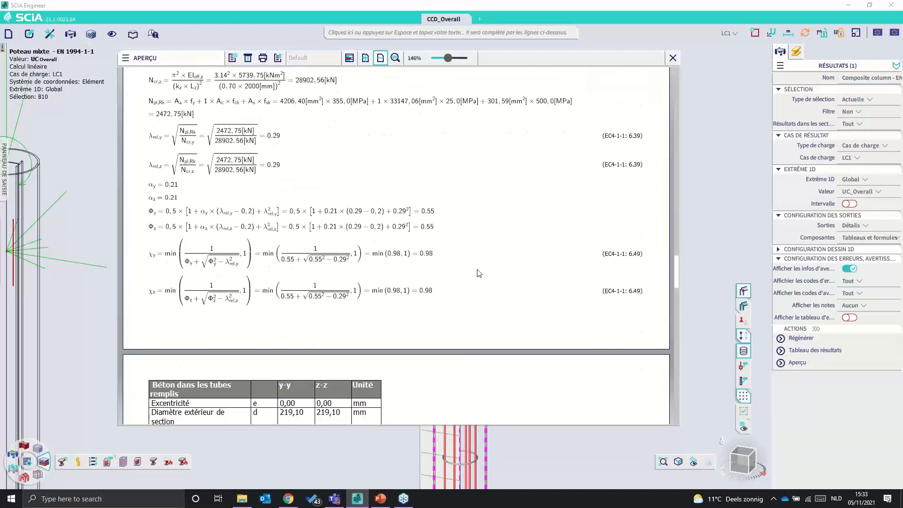
{"action": "scroll", "coordinate": [478, 273], "scroll_direction": "down", "scroll_amount": 4}
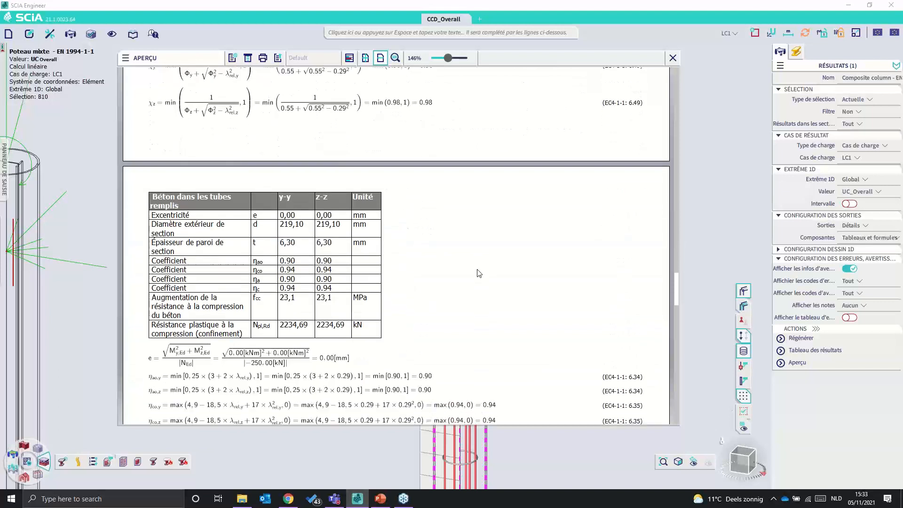
{"action": "scroll", "coordinate": [479, 273], "scroll_direction": "down", "scroll_amount": 1}
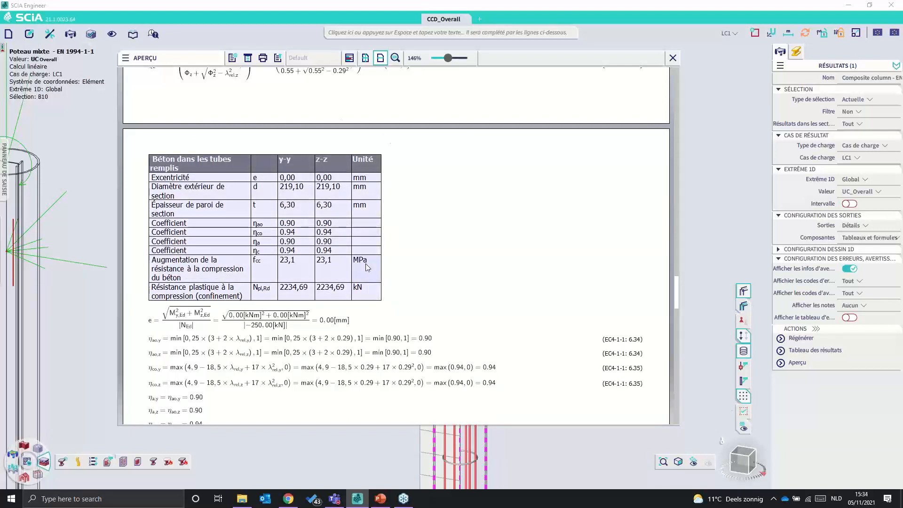
{"action": "scroll", "coordinate": [501, 263], "scroll_direction": "down", "scroll_amount": 5}
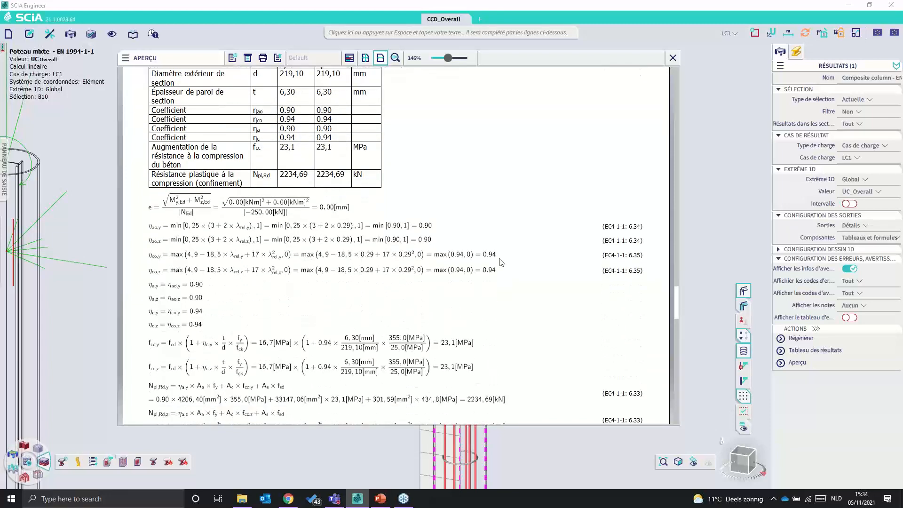
{"action": "scroll", "coordinate": [501, 263], "scroll_direction": "down", "scroll_amount": 2}
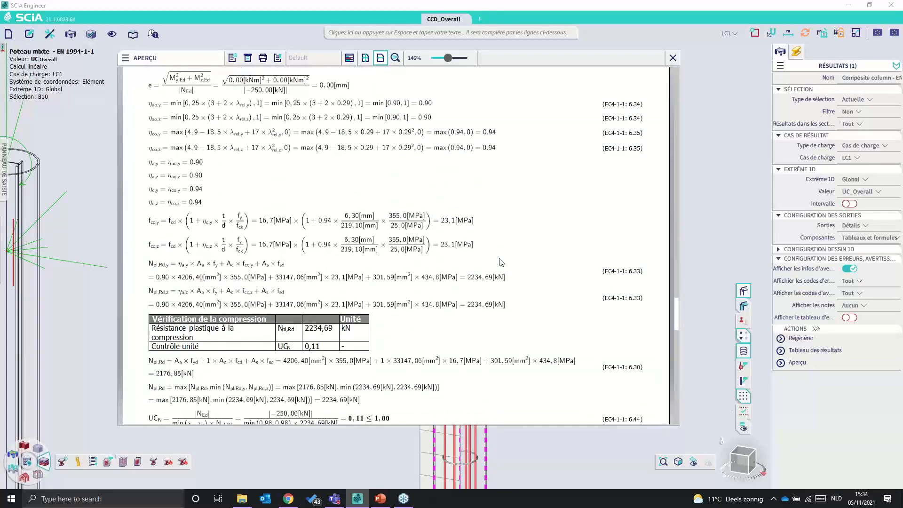
{"action": "scroll", "coordinate": [501, 262], "scroll_direction": "down", "scroll_amount": 2}
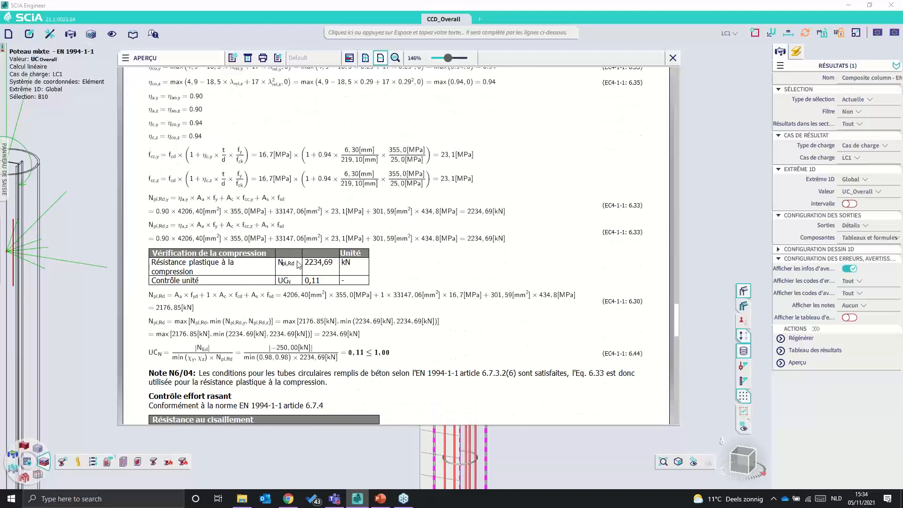
{"action": "scroll", "coordinate": [463, 250], "scroll_direction": "down", "scroll_amount": 2}
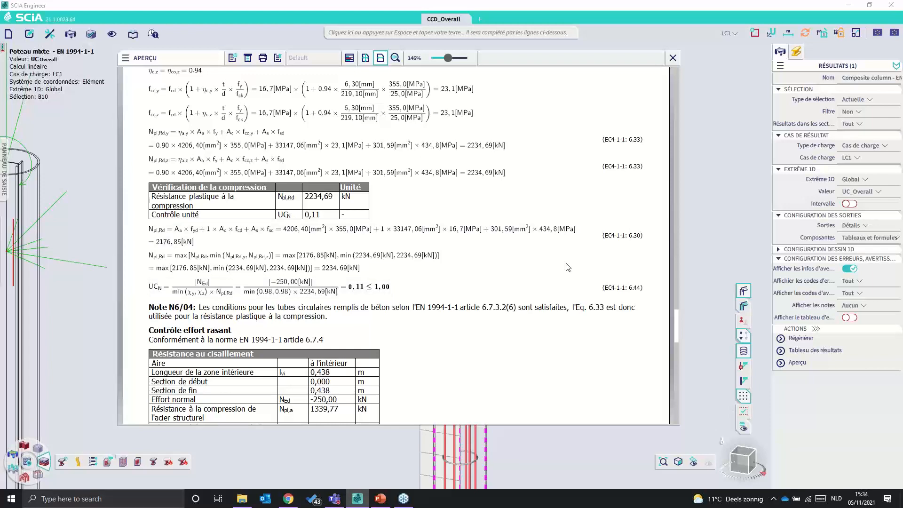
{"action": "scroll", "coordinate": [568, 267], "scroll_direction": "up", "scroll_amount": 1}
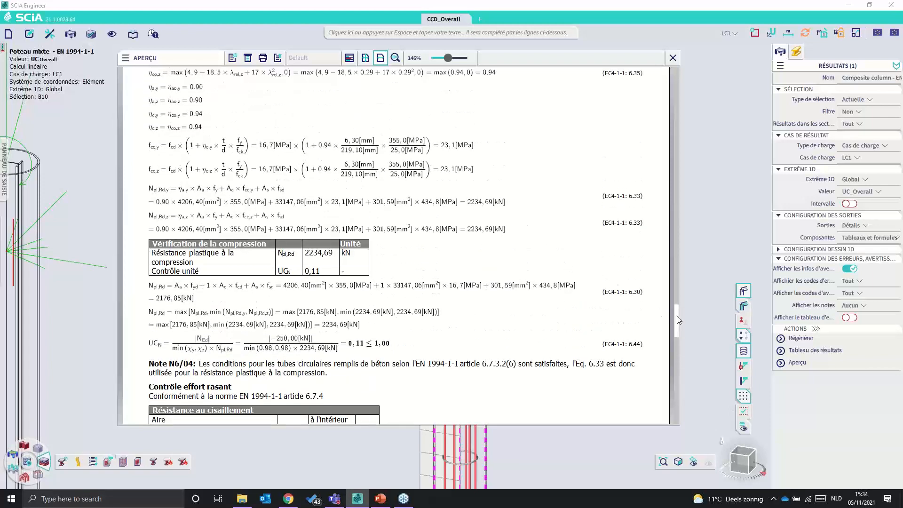
{"action": "mouse_move", "coordinate": [677, 308]}
{"action": "left_mouse_down"}
{"action": "mouse_move", "coordinate": [676, 296]}
{"action": "mouse_move", "coordinate": [677, 308]}
{"action": "left_mouse_up"}
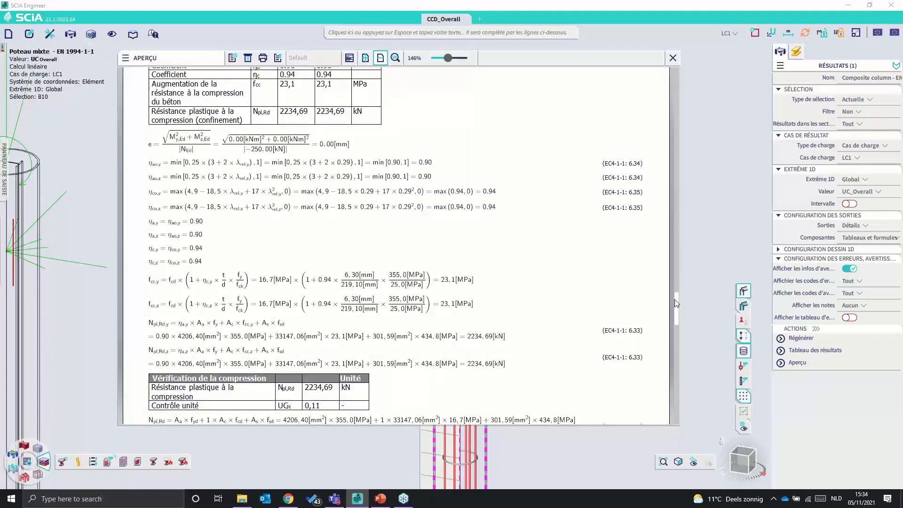
- Review the longitudinal shear check to article 6.7.4, including its formulas and unity check, and close the detailed report
{"action": "left_click_drag", "start_coordinate": [677, 307], "coordinate": [673, 338]}
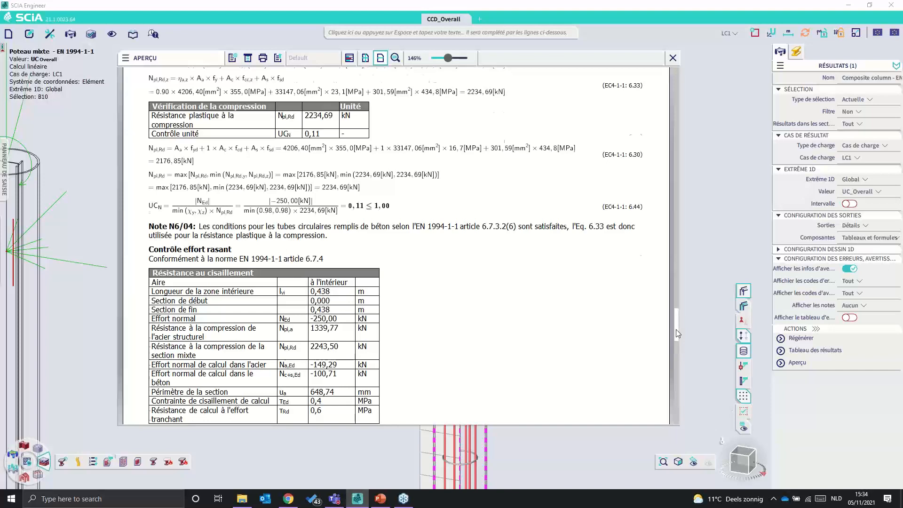
{"action": "scroll", "coordinate": [677, 334], "scroll_direction": "up", "scroll_amount": 1}
{"action": "mouse_move", "coordinate": [677, 334]}
{"action": "left_mouse_down"}
{"action": "mouse_move", "coordinate": [677, 357]}
{"action": "mouse_move", "coordinate": [681, 343]}
{"action": "left_mouse_up"}
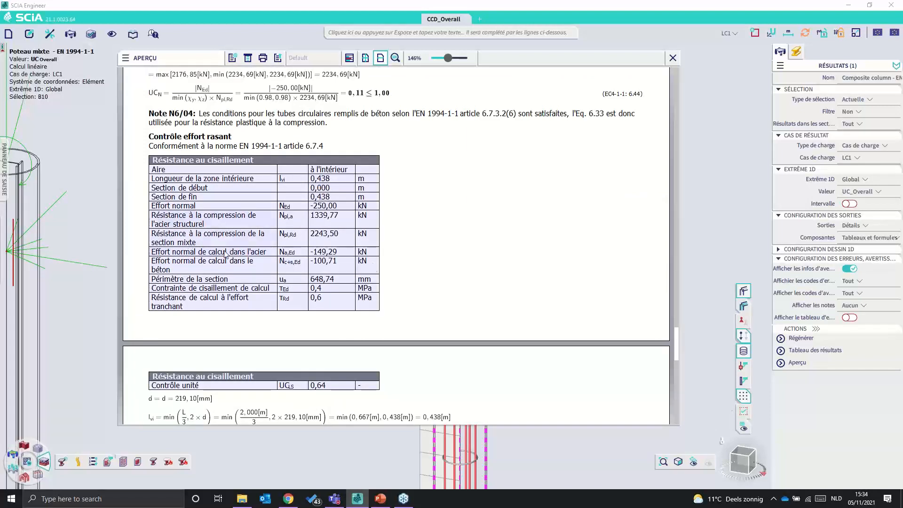
{"action": "scroll", "coordinate": [446, 279], "scroll_direction": "down", "scroll_amount": 5}
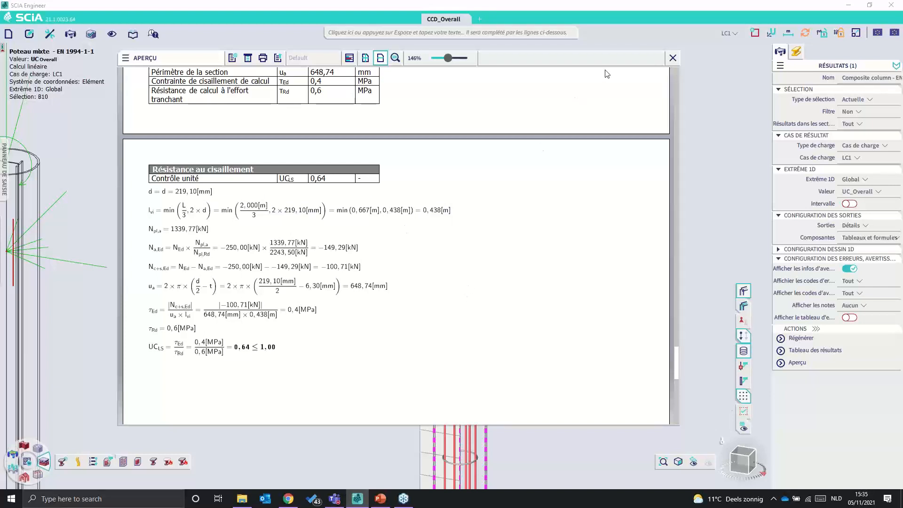
{"action": "left_click", "coordinate": [673, 59]}
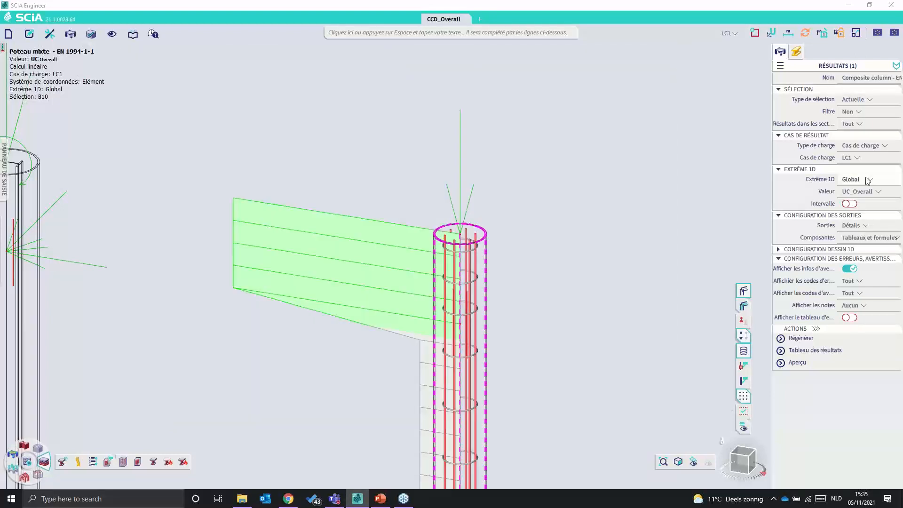
- Set the composite column check output to Bref and open the brief report preview for column e
{"action": "left_click", "coordinate": [864, 227]}
{"action": "left_click", "coordinate": [862, 235]}
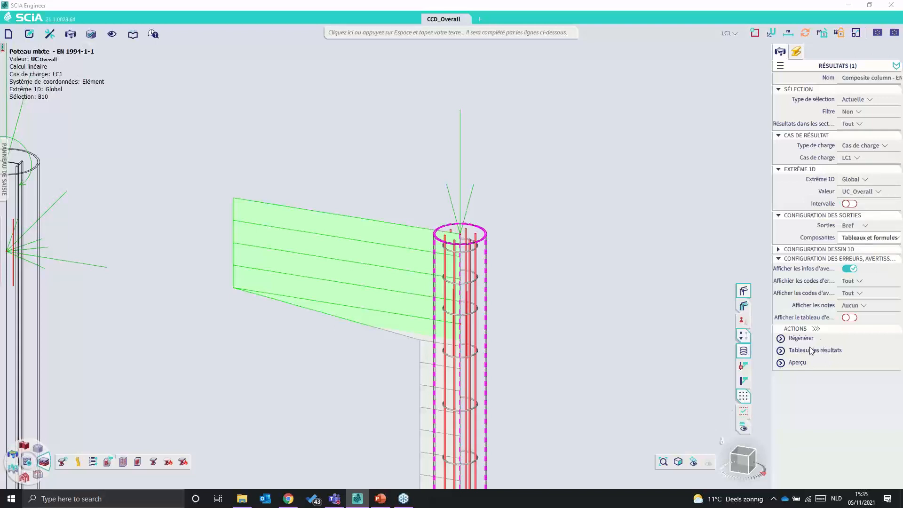
{"action": "left_click", "coordinate": [800, 329]}
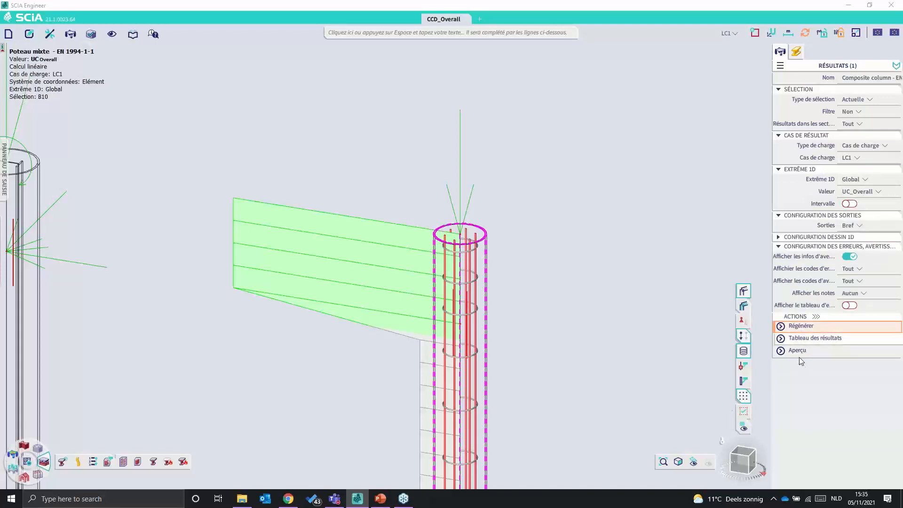
{"action": "left_click", "coordinate": [797, 351]}
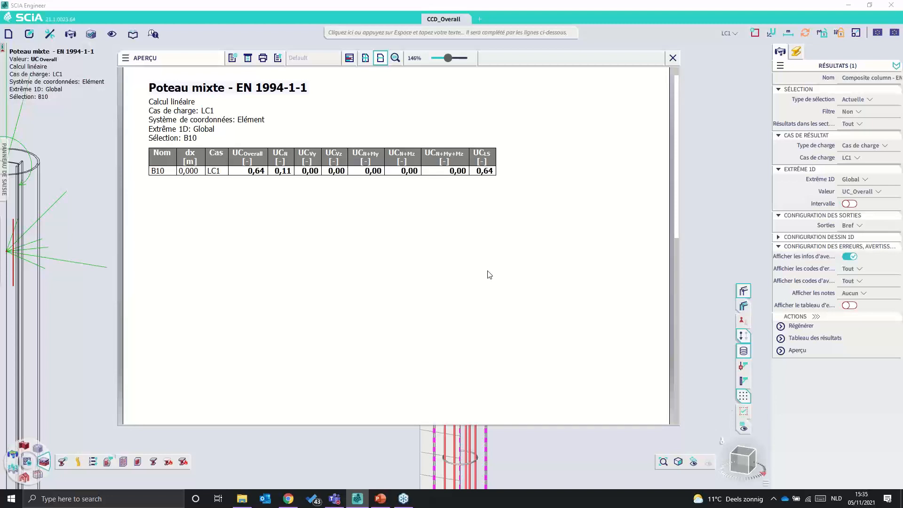
{"action": "left_click", "coordinate": [893, 33]}
{"action": "left_click", "coordinate": [894, 33]}
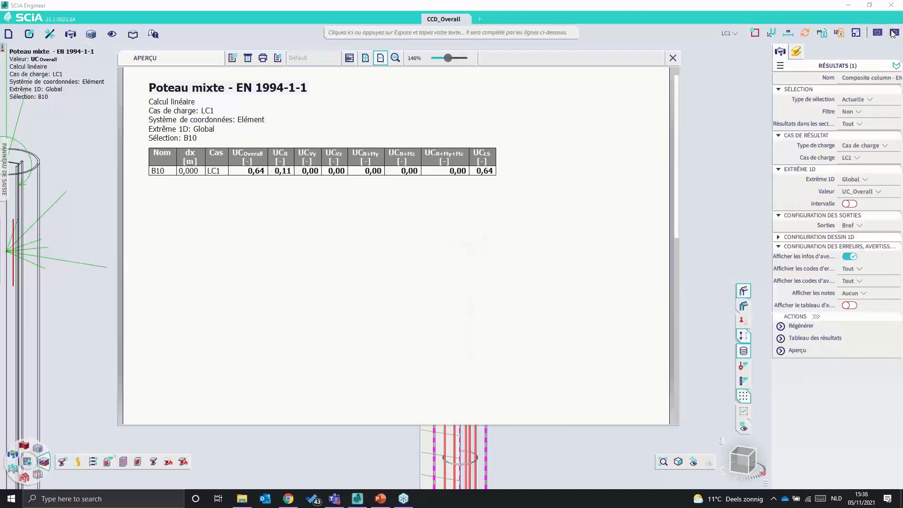